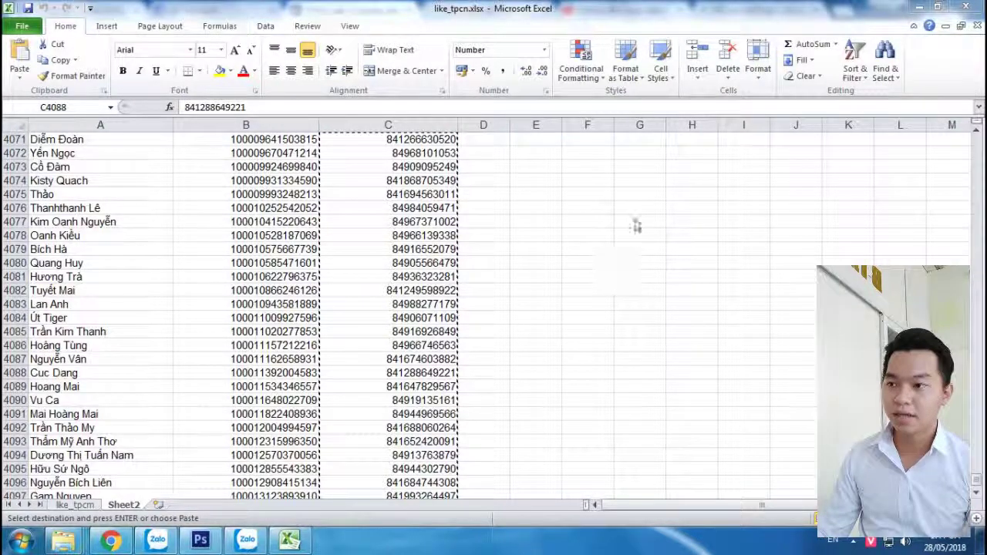
Step: Review the phone number list in column C of Sheet2 and select the whole column
key("alt+Tab")
left_click(450, 245)
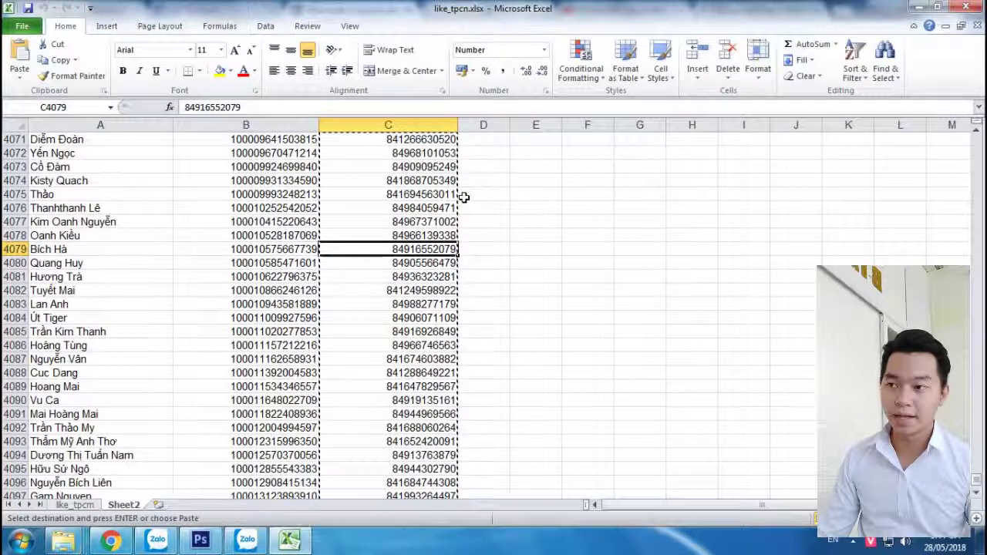
scroll(546, 279, "up", 8)
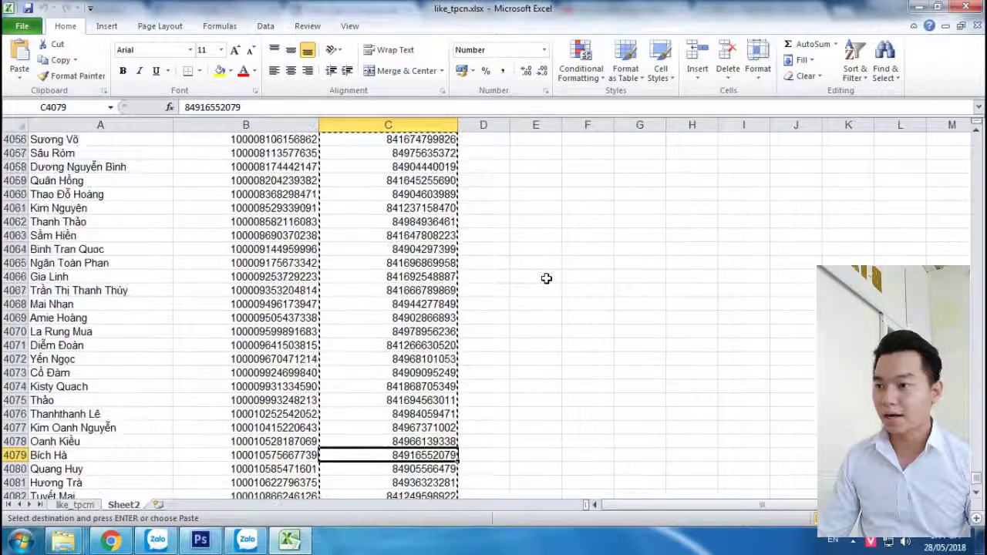
scroll(545, 279, "down", 3)
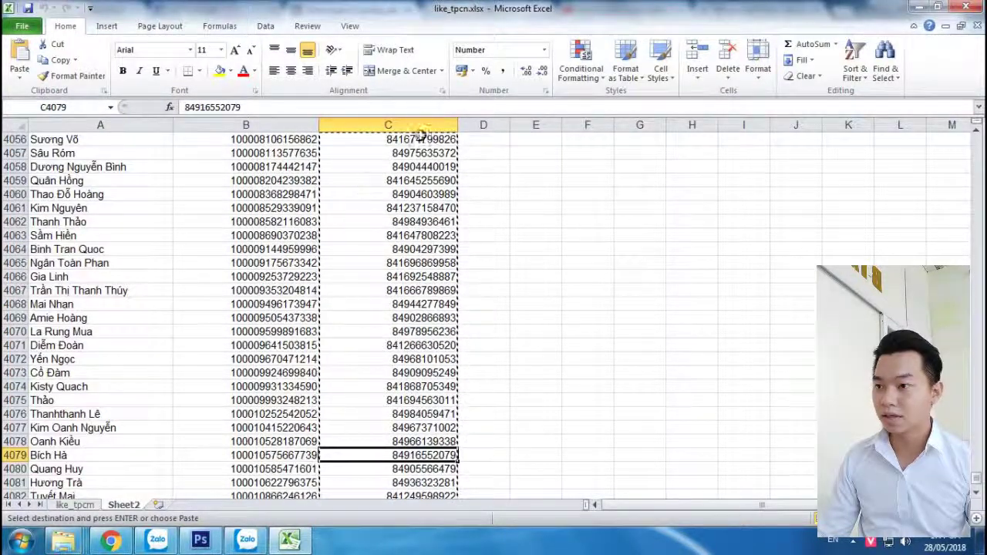
left_click(431, 139)
key("ctrl+shift+Down")
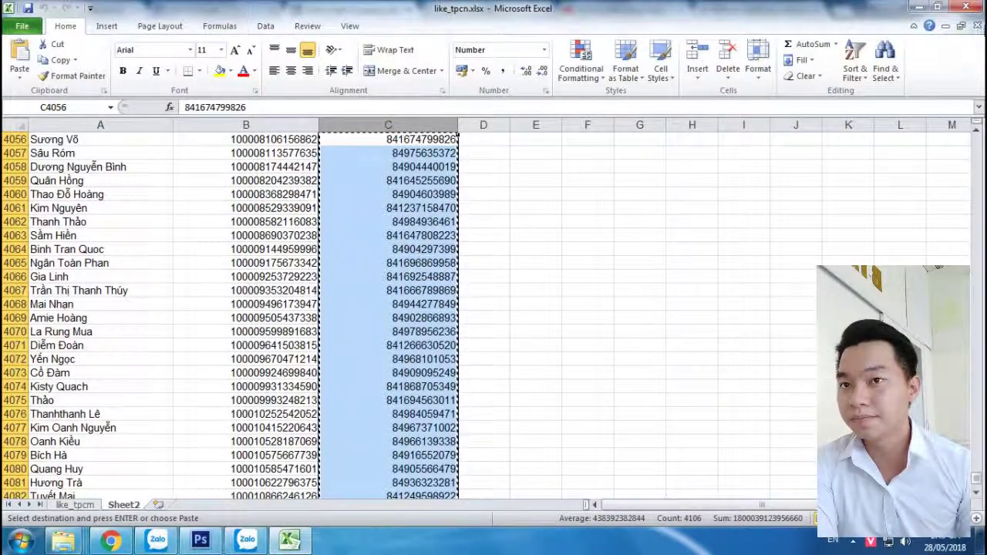
Step: Close the workbook without keeping the clipboard data and bring up the Quoc_Bao_tpcn folder
left_click(979, 6)
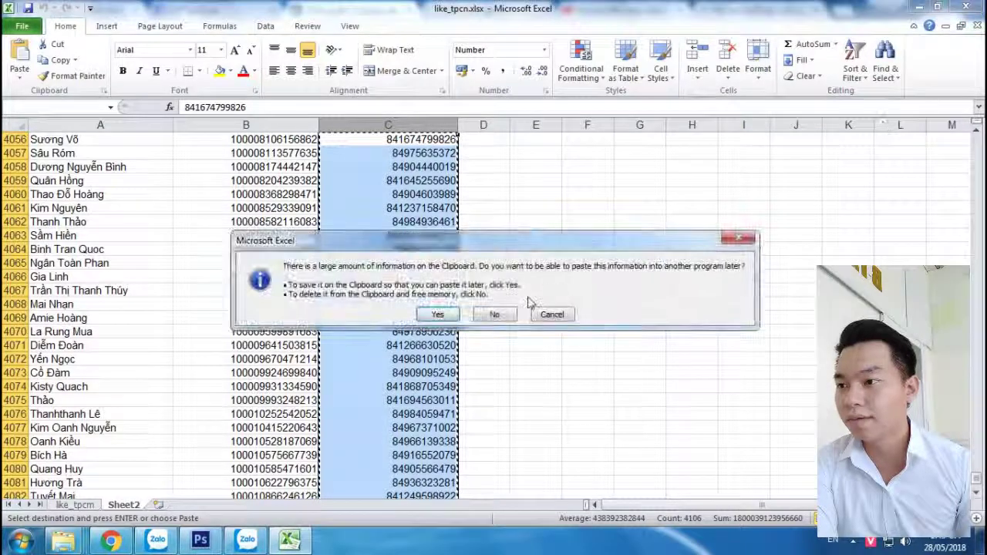
left_click(495, 314)
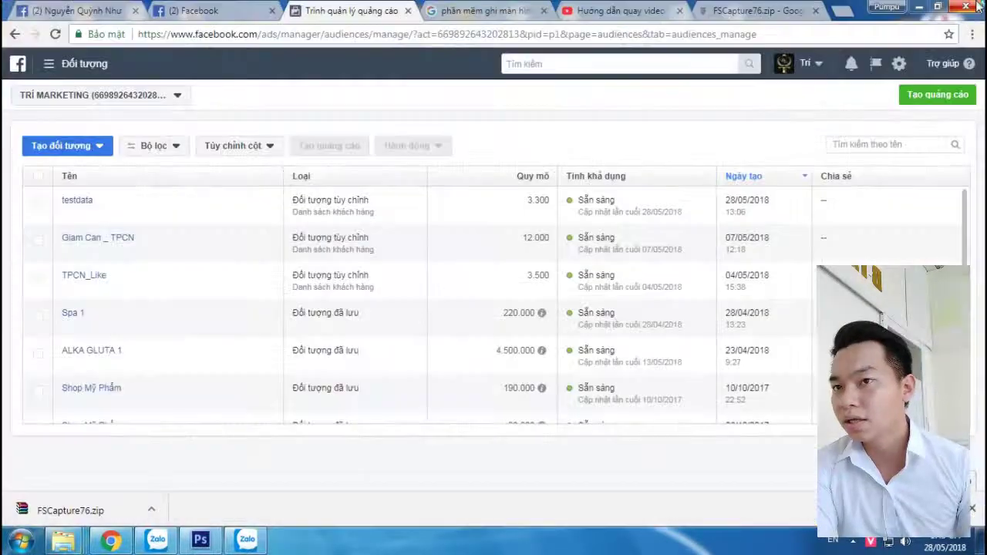
left_click(63, 540)
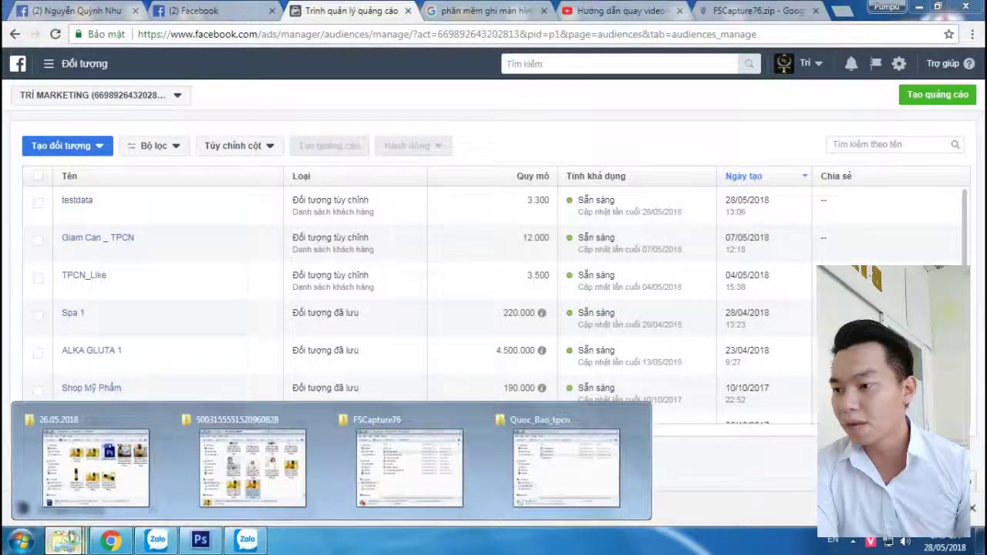
left_click(539, 478)
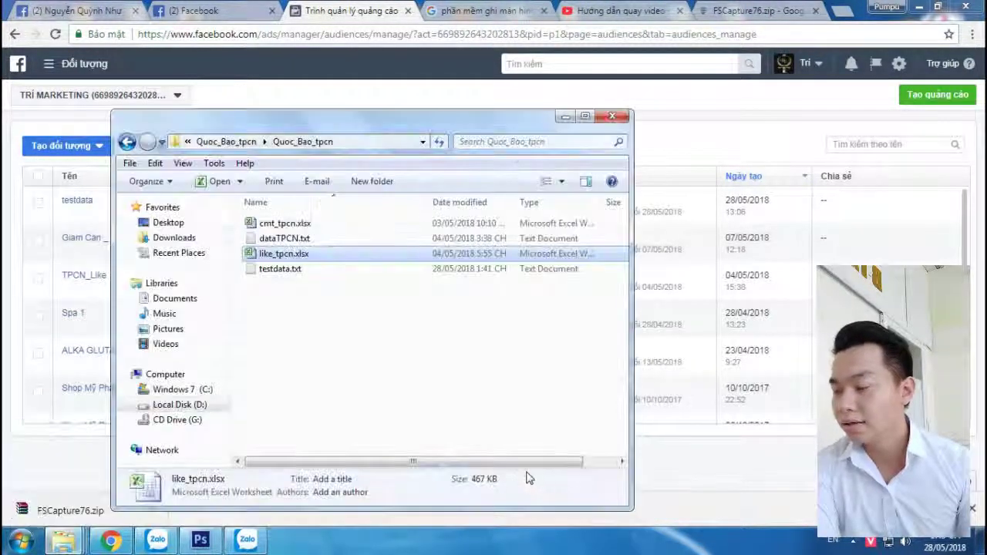
Step: Open the like_tpcn.xlsx workbook from the Quoc_Bao_tpcn folder
left_click(302, 254)
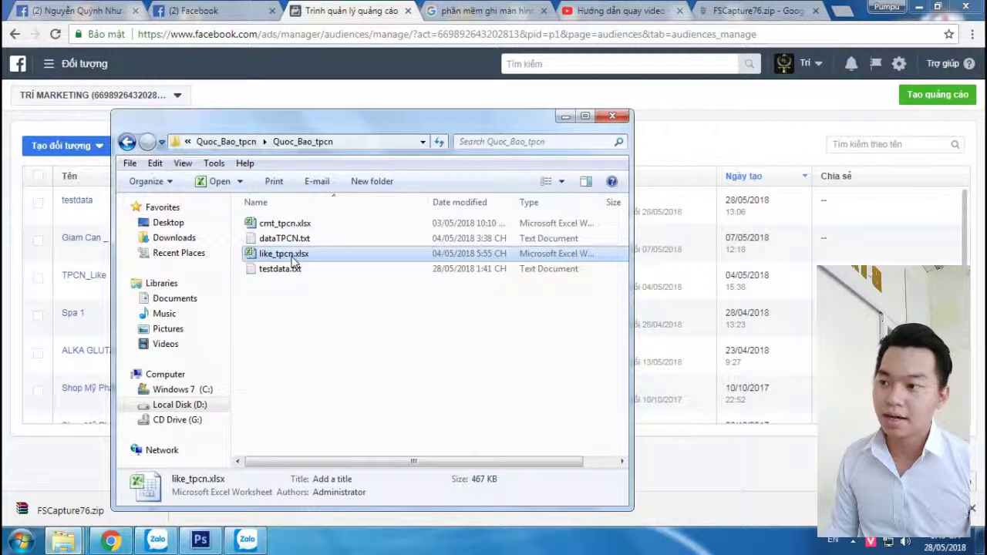
left_click(297, 223)
double_click(306, 254)
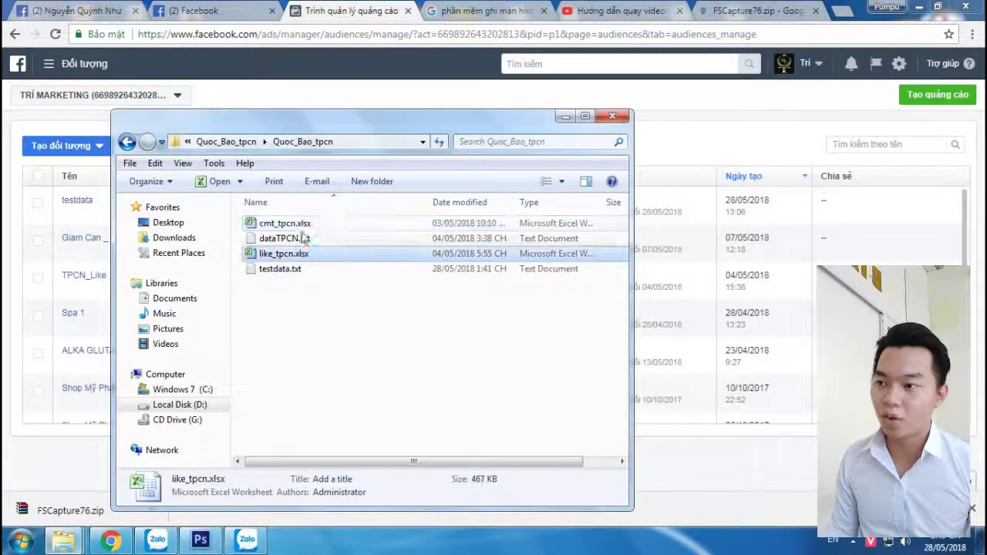
left_click(301, 225)
left_click(300, 254)
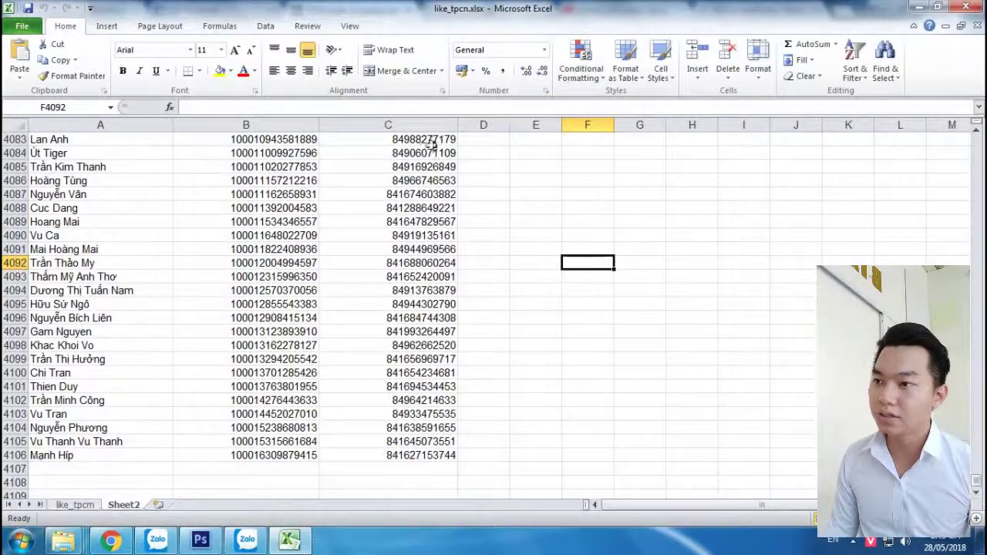
Step: Copy the entire phone number column C of Sheet2 and minimize the workbook to return to the folder
left_click(433, 124)
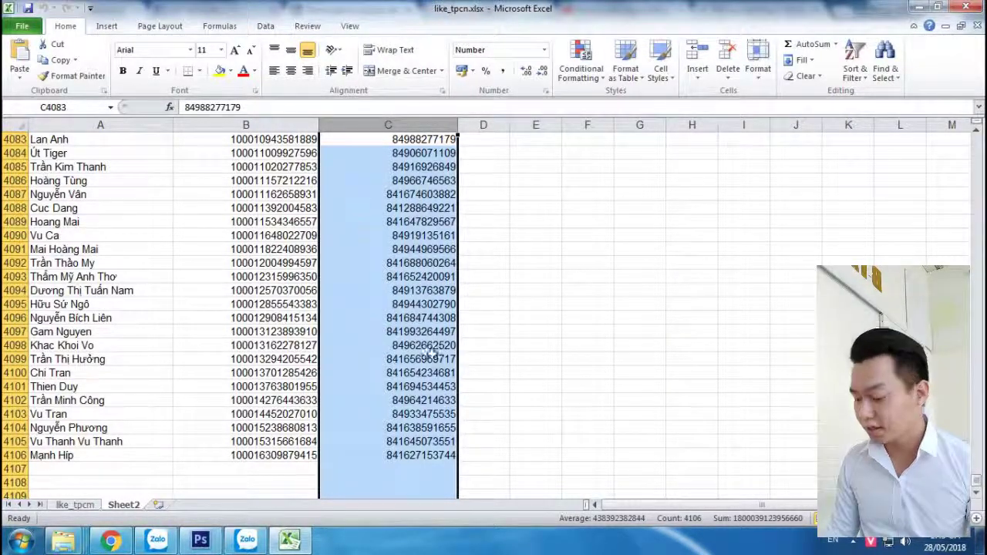
key("ctrl+c")
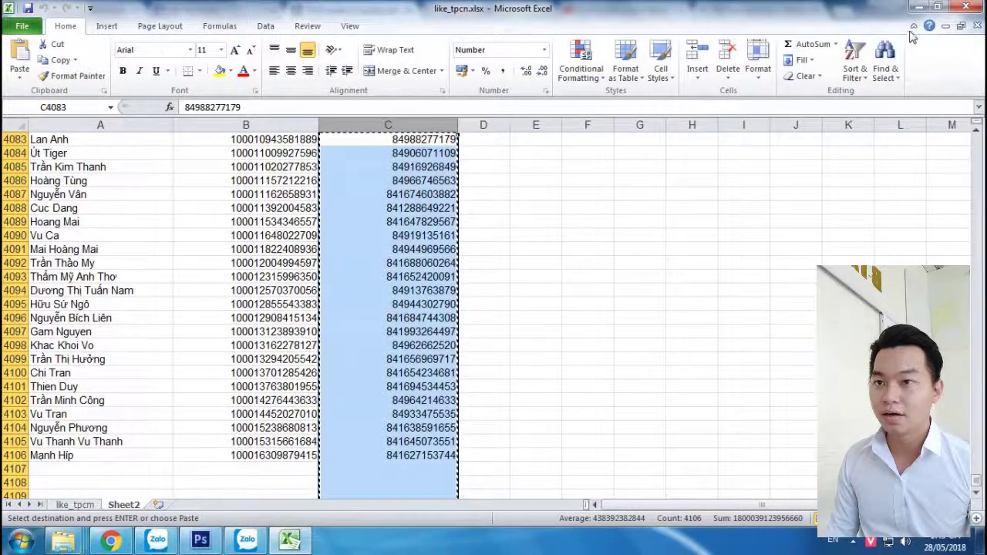
left_click(917, 7)
right_click(300, 340)
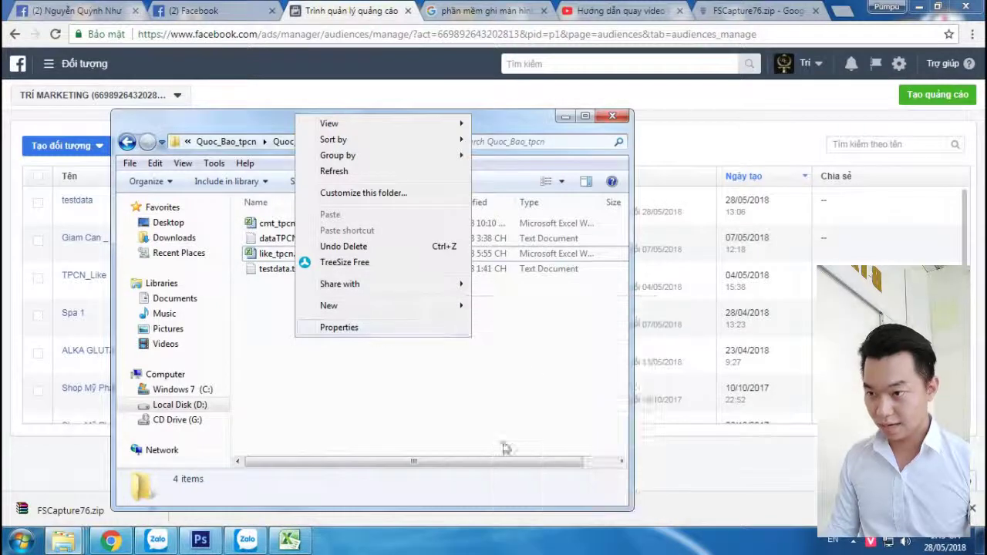
mouse_move(386, 305)
left_click(330, 414)
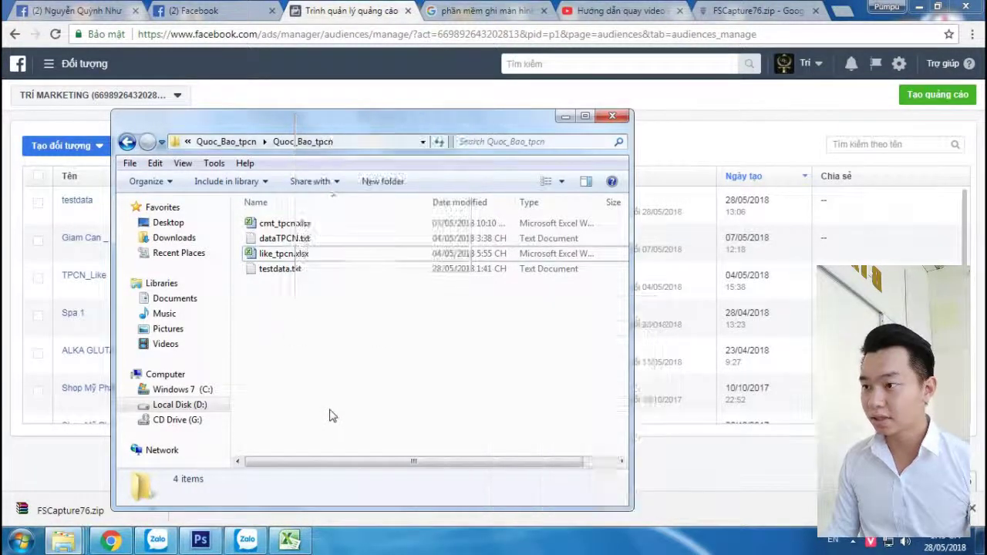
Step: Put the copied phone numbers in testdata.txt, save it, and close the file and its folder
left_click(274, 270)
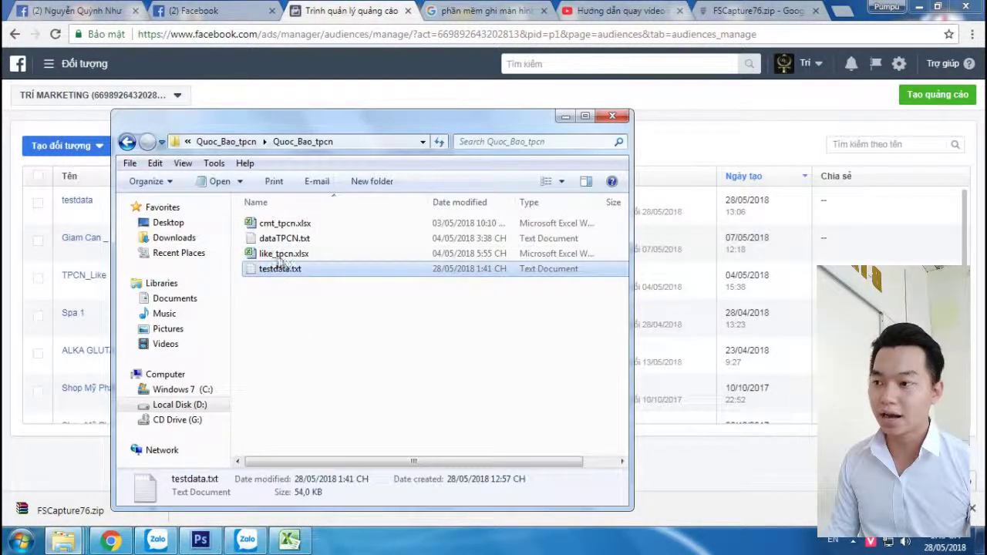
double_click(275, 270)
left_click(174, 256)
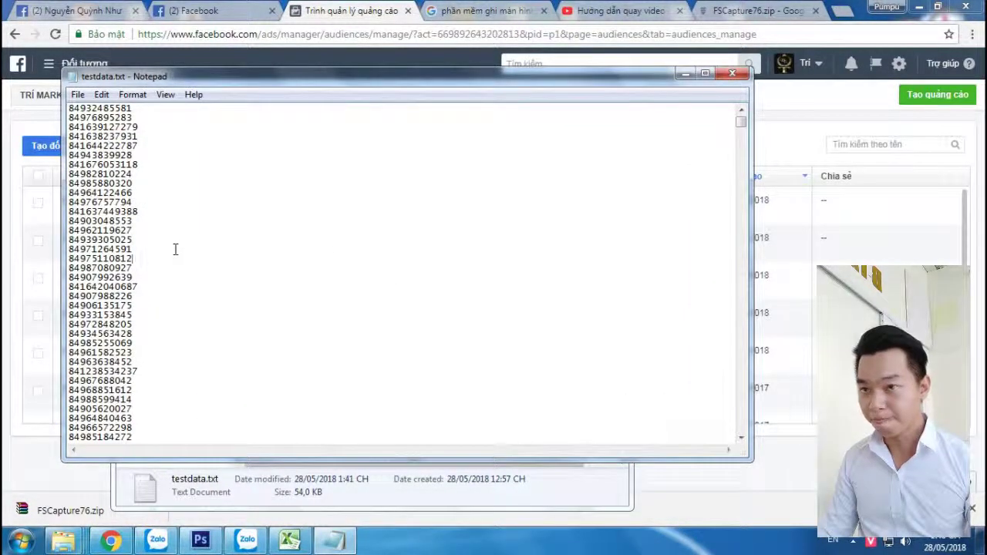
left_click(732, 73)
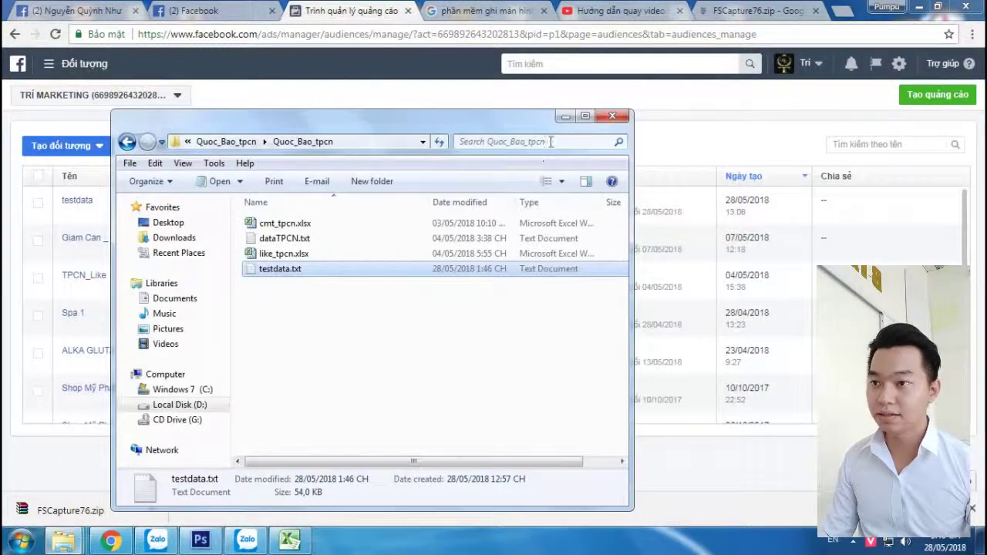
left_click(612, 116)
Step: Go to Trình quản lý quảng cáo in the browser and open its Đối tượng page from there
mouse_move(541, 312)
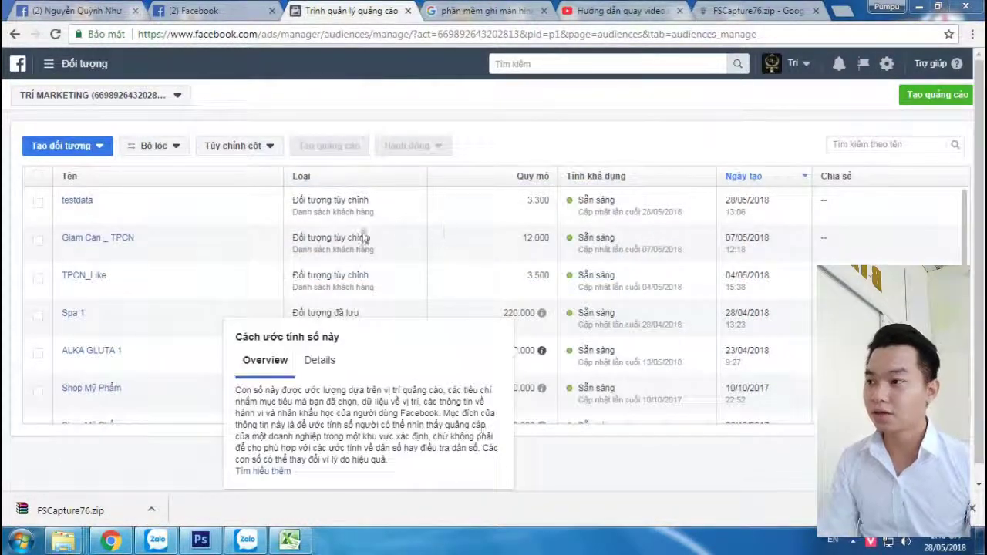
left_click(48, 65)
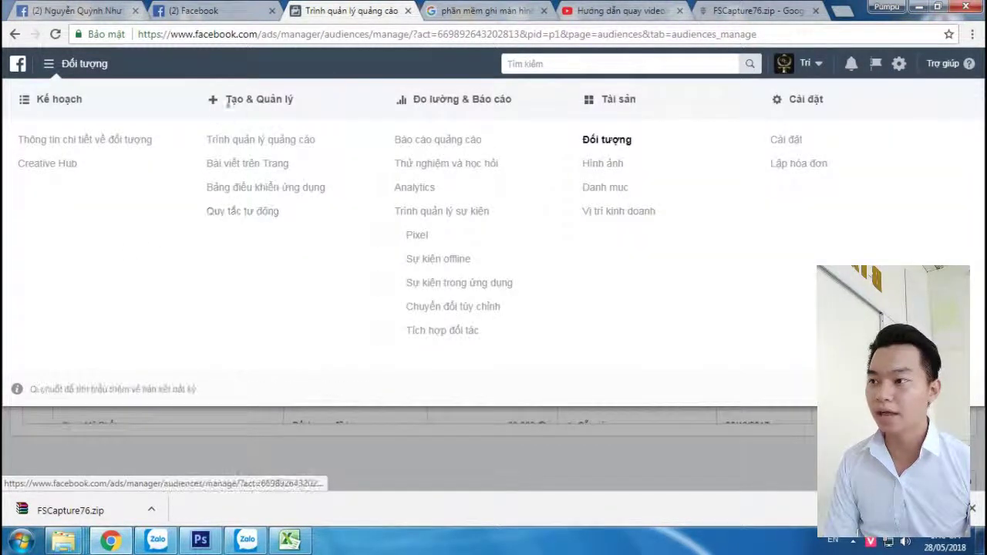
left_click(243, 141)
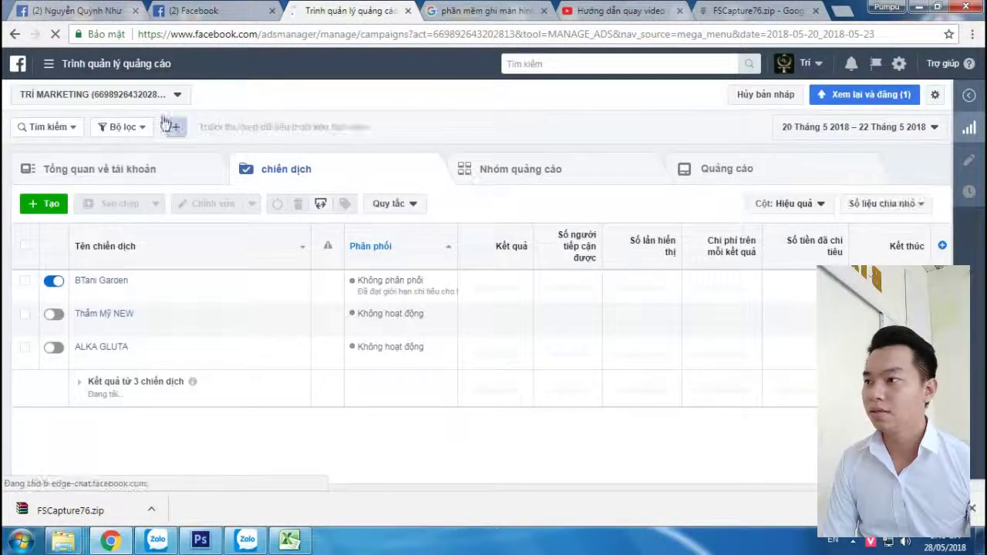
left_click(48, 63)
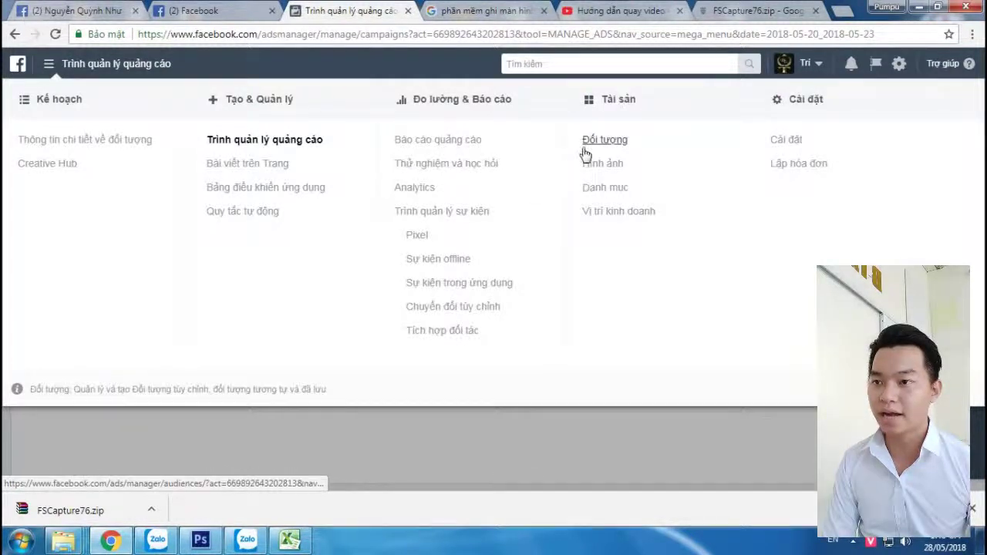
left_click(598, 144)
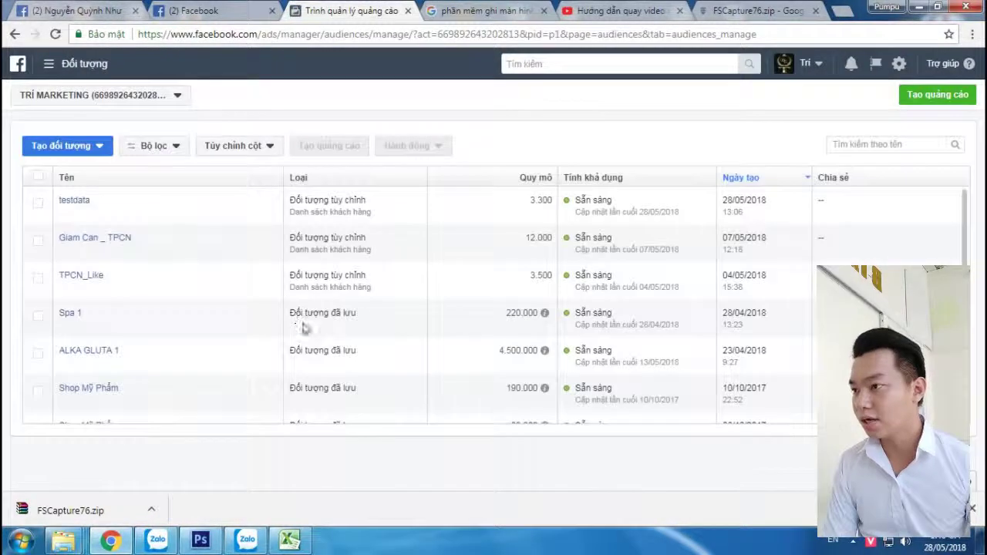
Step: Start a new Đối tượng tùy chỉnh based on Hồ sơ khách hàng, adding customers from your own file
left_click(74, 147)
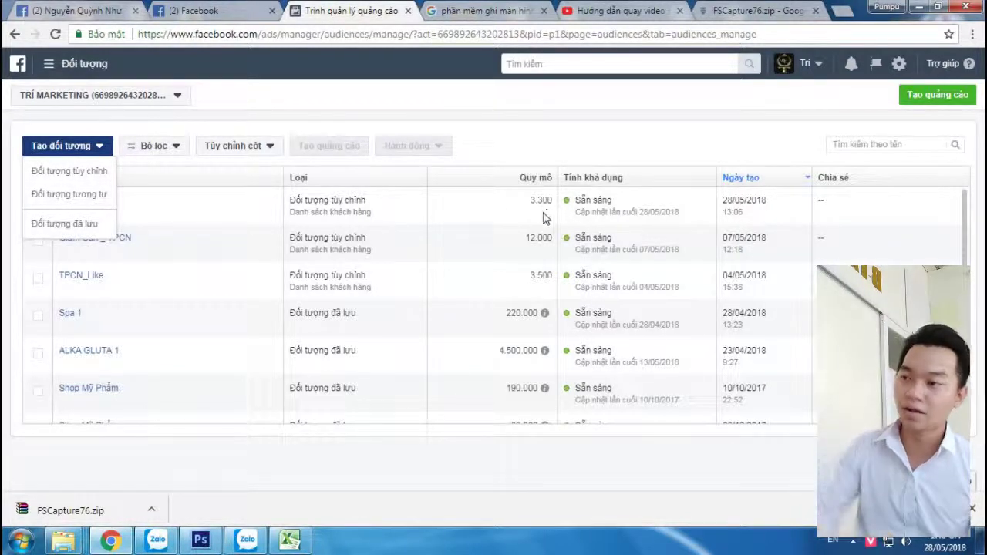
left_click(77, 172)
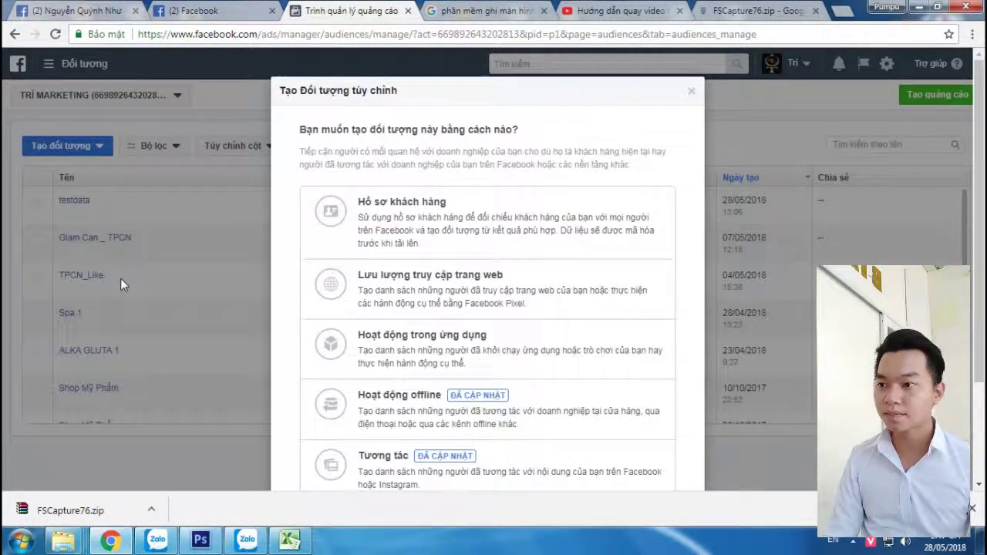
left_click(460, 231)
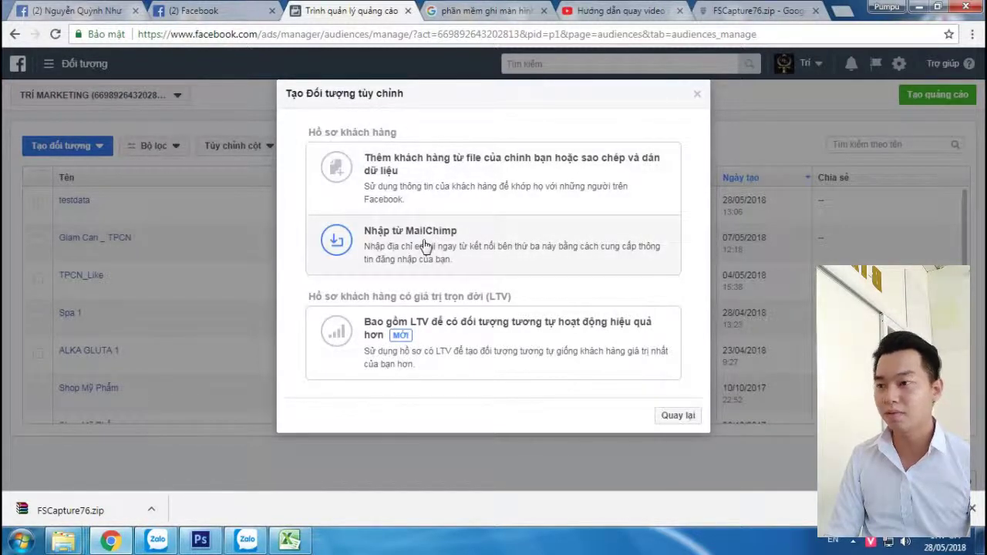
left_click(430, 179)
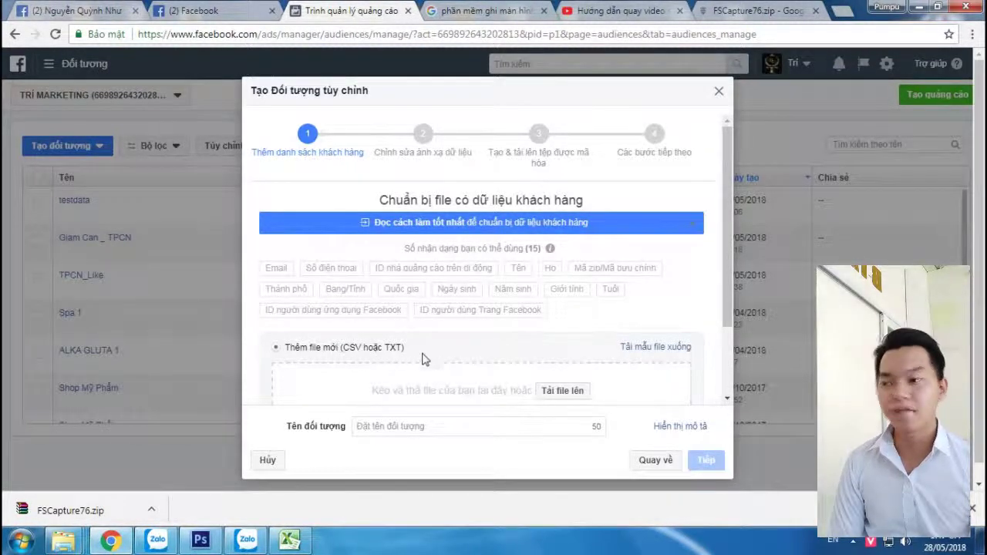
Step: Add testdata.txt as the customer list file and continue to the data mapping stage
left_click(563, 392)
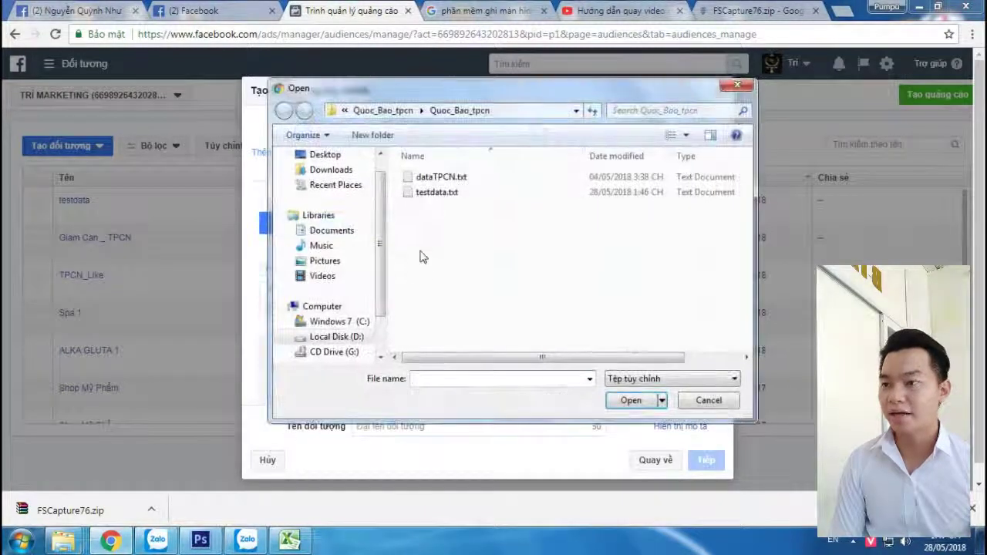
left_click(436, 195)
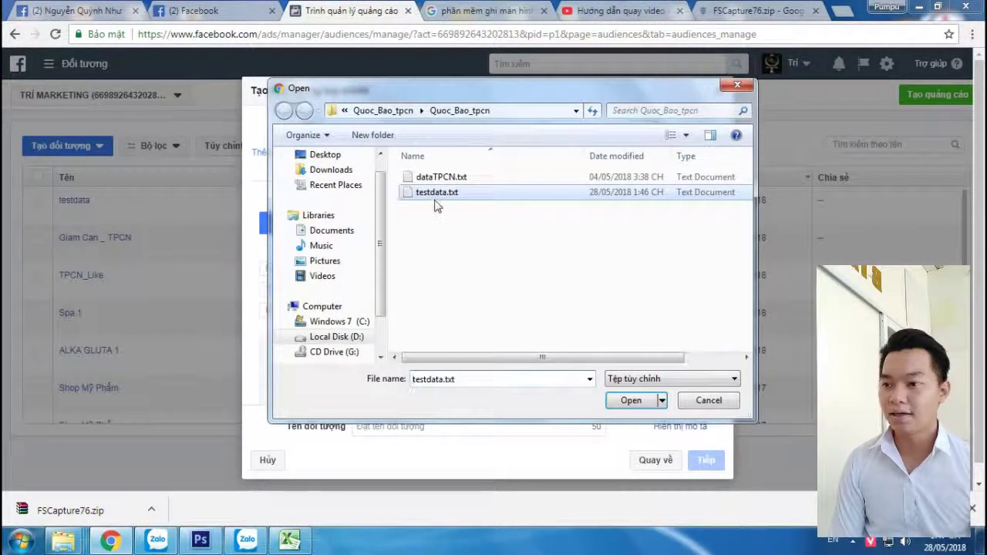
left_click(631, 401)
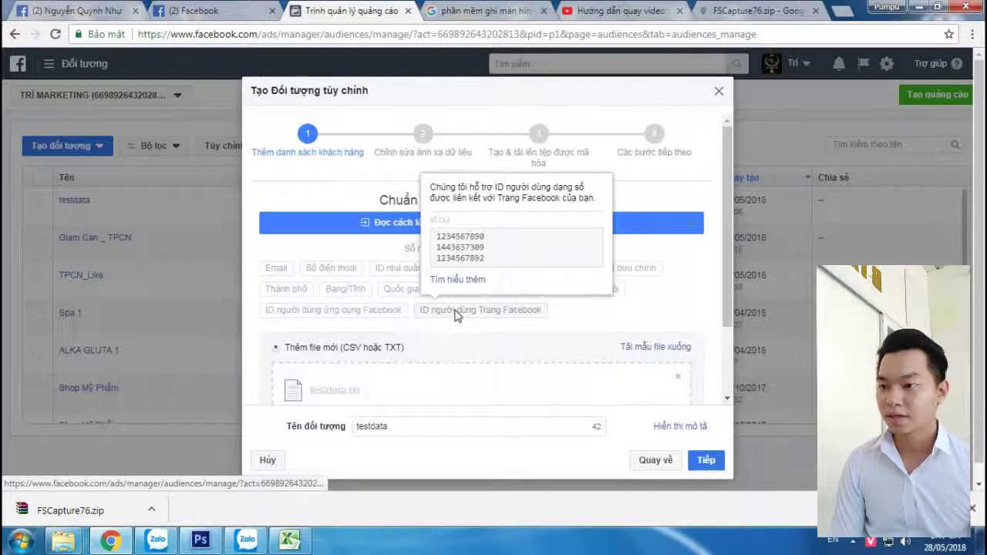
scroll(455, 315, "down", 2)
left_click(704, 460)
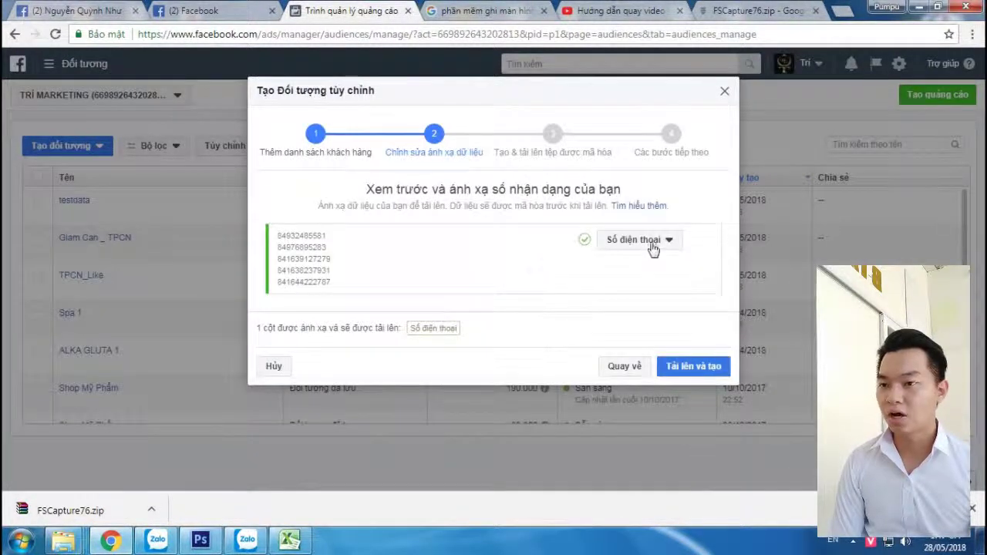
Step: Check the data type options, keep the column mapped as Số điện thoại, and upload and create the audience
left_click(652, 245)
mouse_move(687, 297)
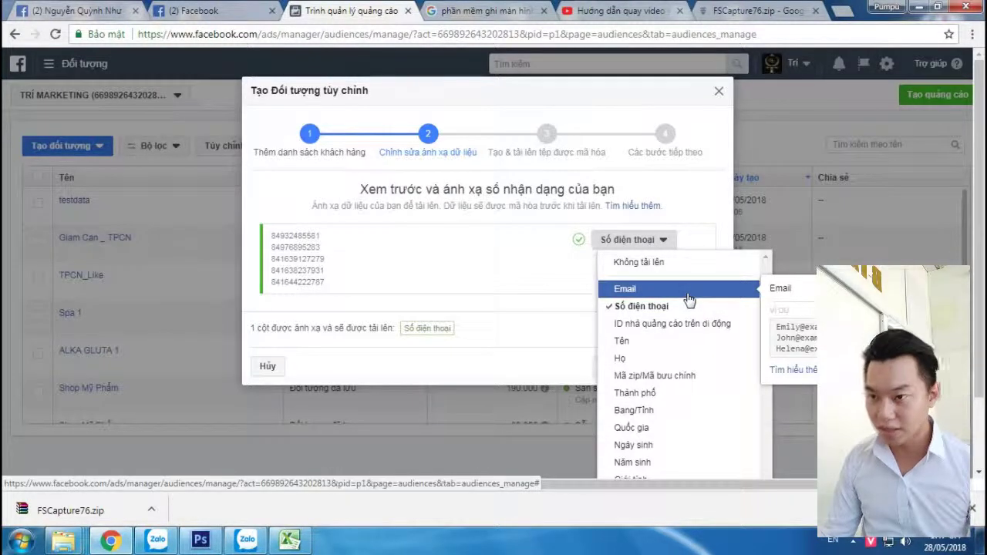
mouse_move(688, 316)
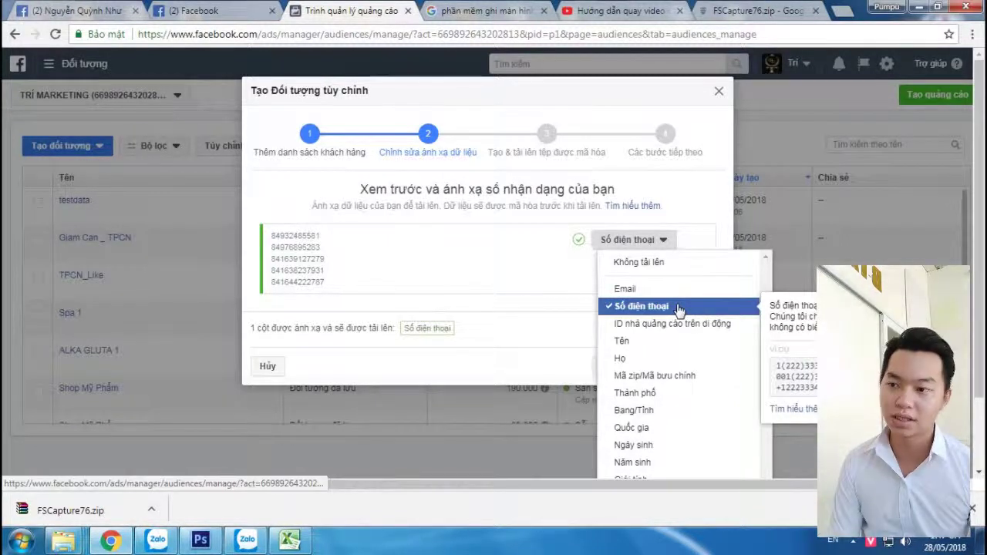
left_click(554, 306)
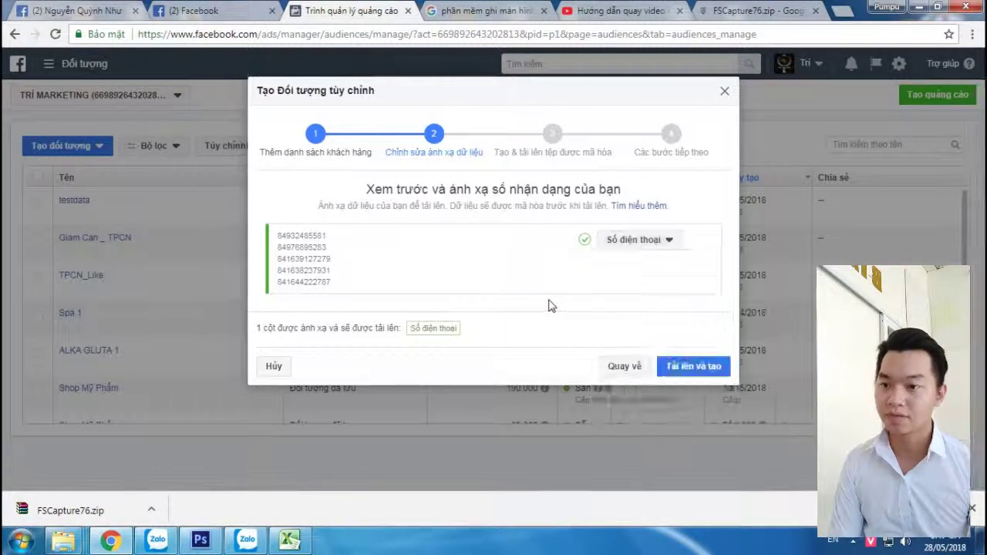
left_click(683, 369)
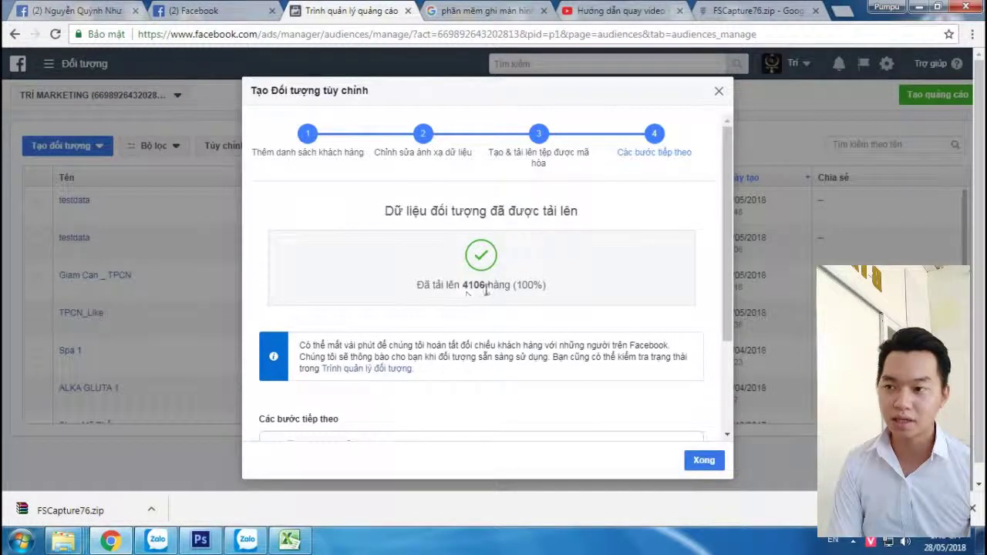
Step: Finish the custom audience upload and start creating an ad, restarting from scratch instead of continuing the saved draft
left_click(699, 462)
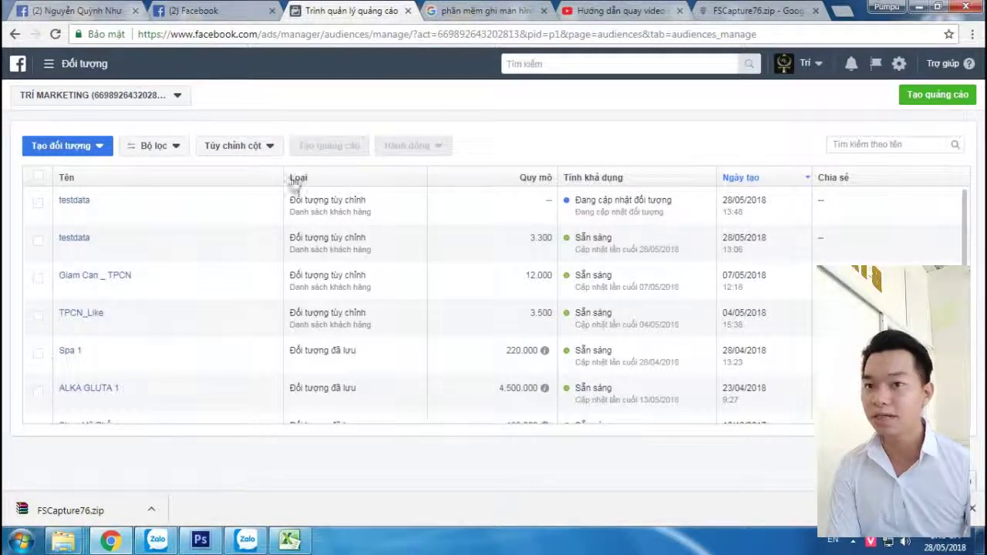
left_click(922, 97)
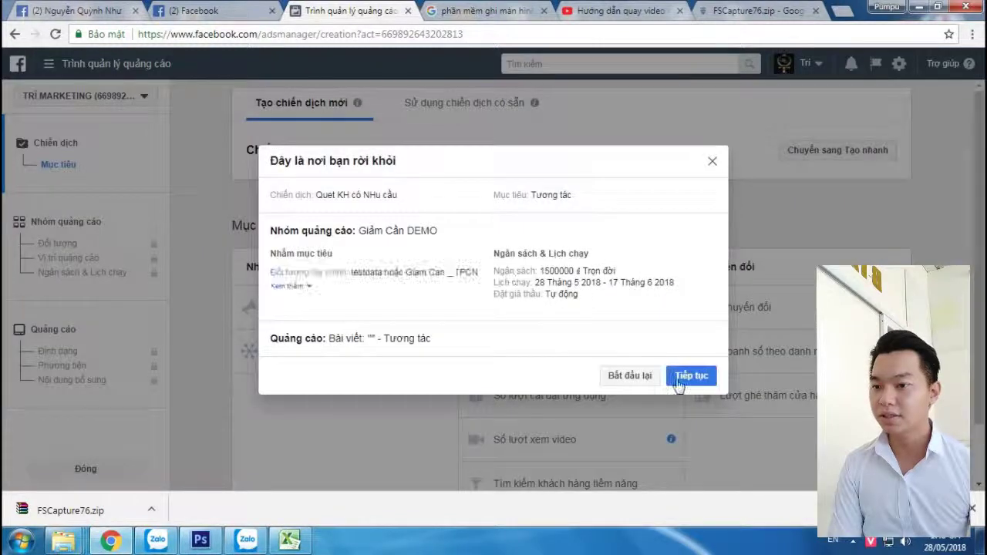
left_click(629, 386)
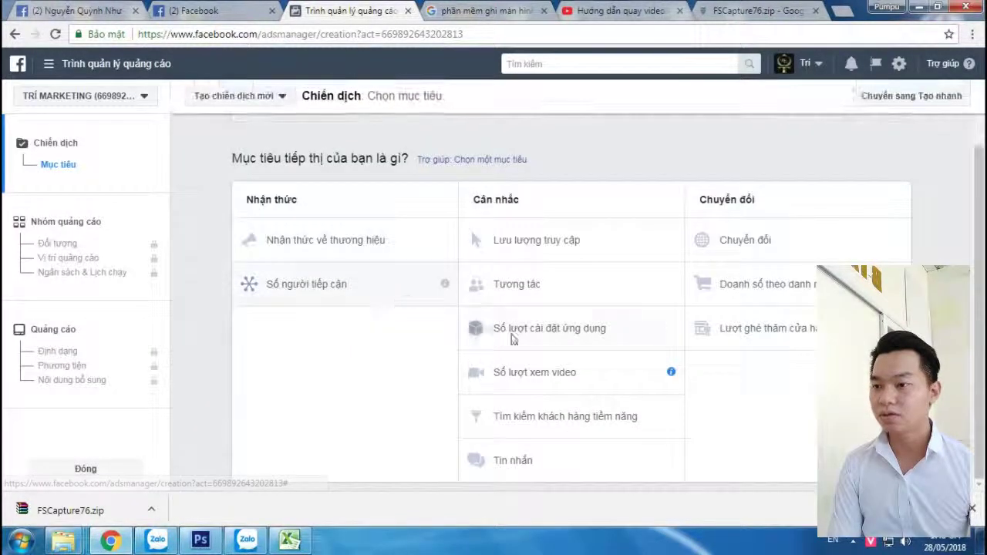
Step: Choose Tương tác as the campaign objective, name the campaign Quét KH, and continue to the ad set
left_click(541, 300)
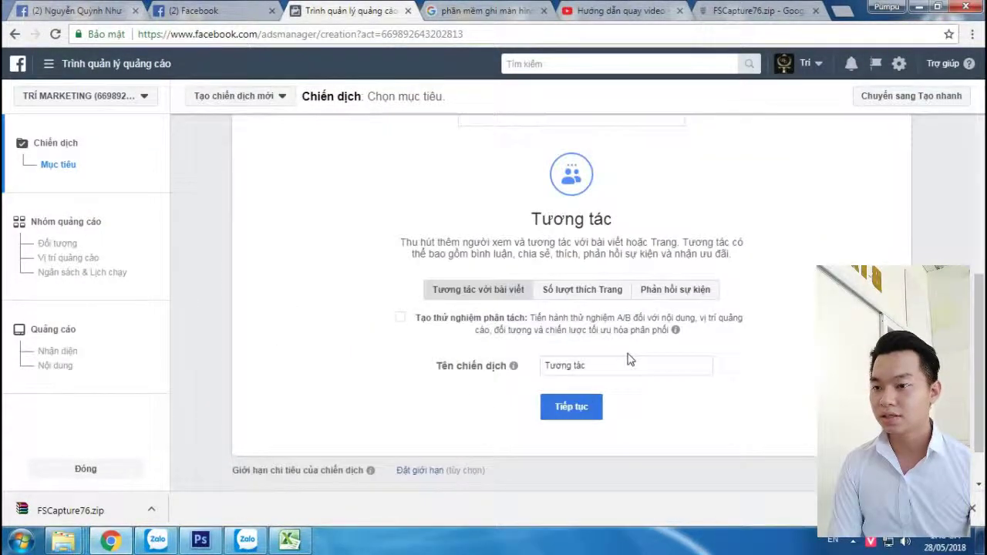
triple_click(620, 373)
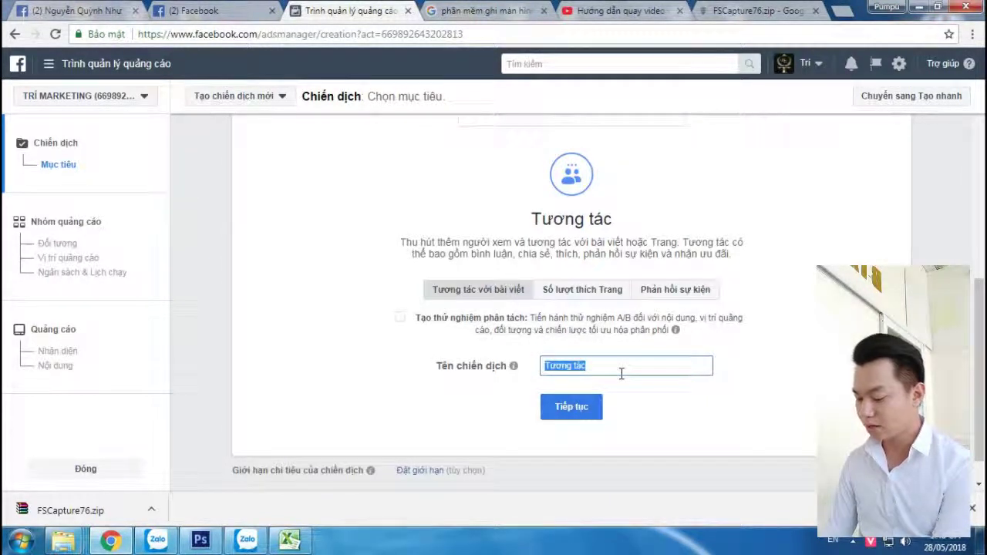
type("Quét KH")
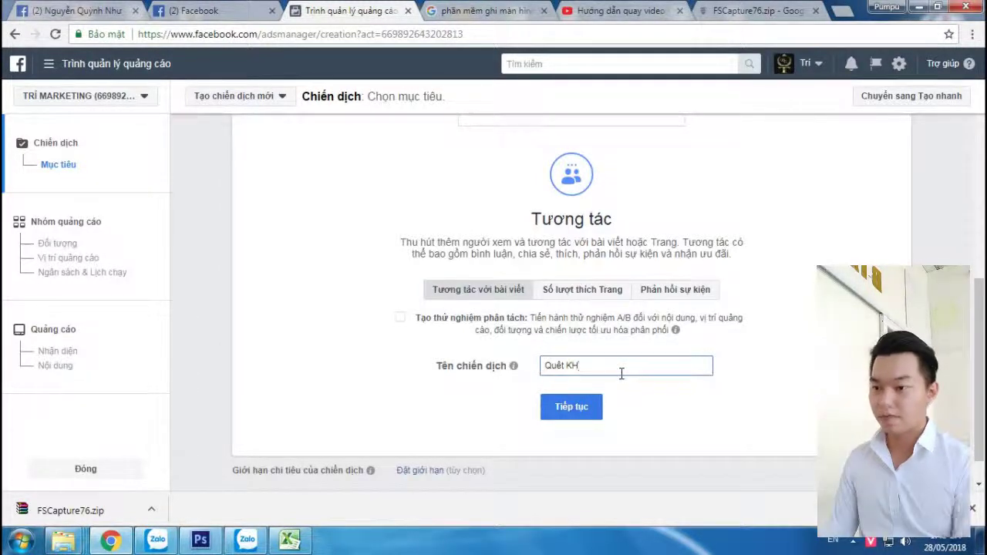
left_click(569, 407)
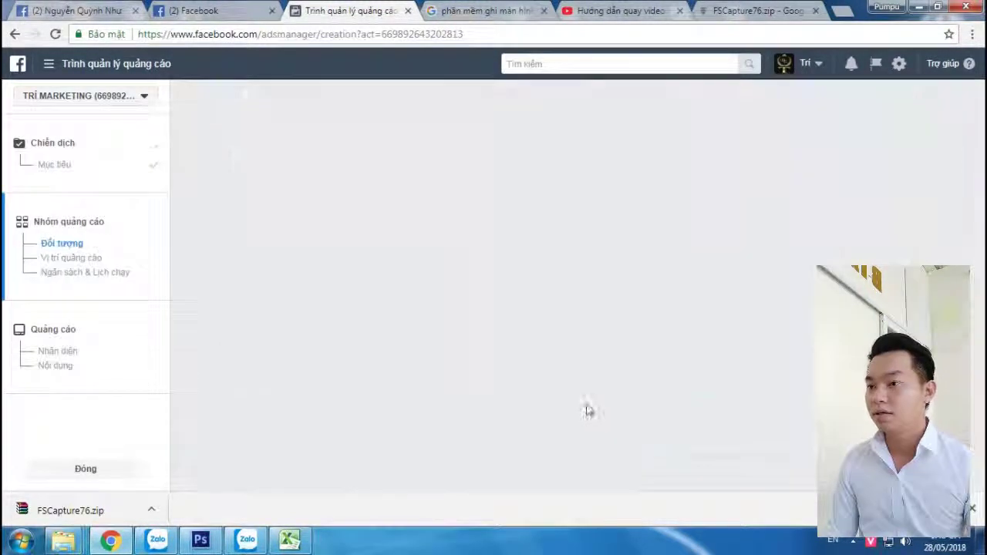
Step: Name the ad set Kh Giảm Cân and add the customer lists testdata and Giam Can _ TPCN as its custom audiences
left_click(444, 152)
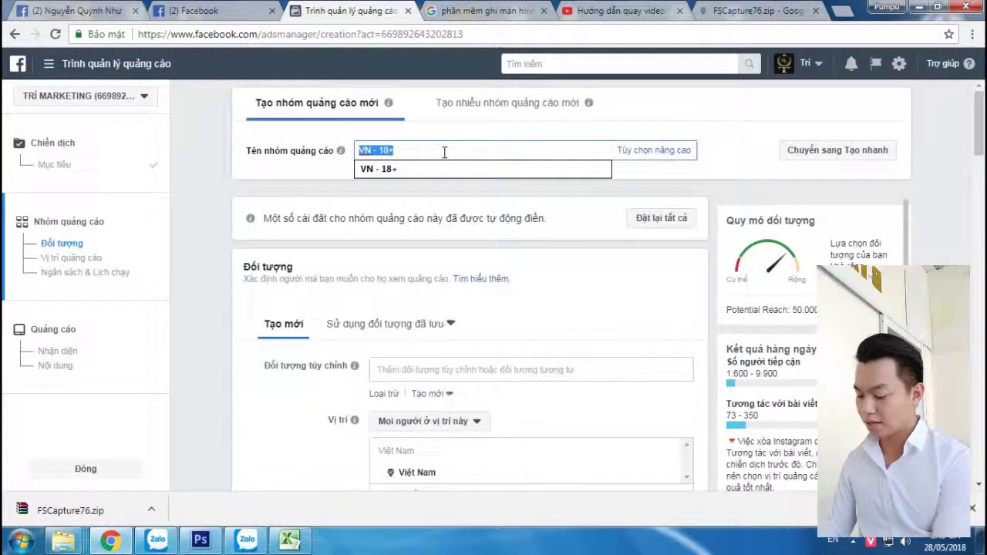
type("Kh Giảm Cân")
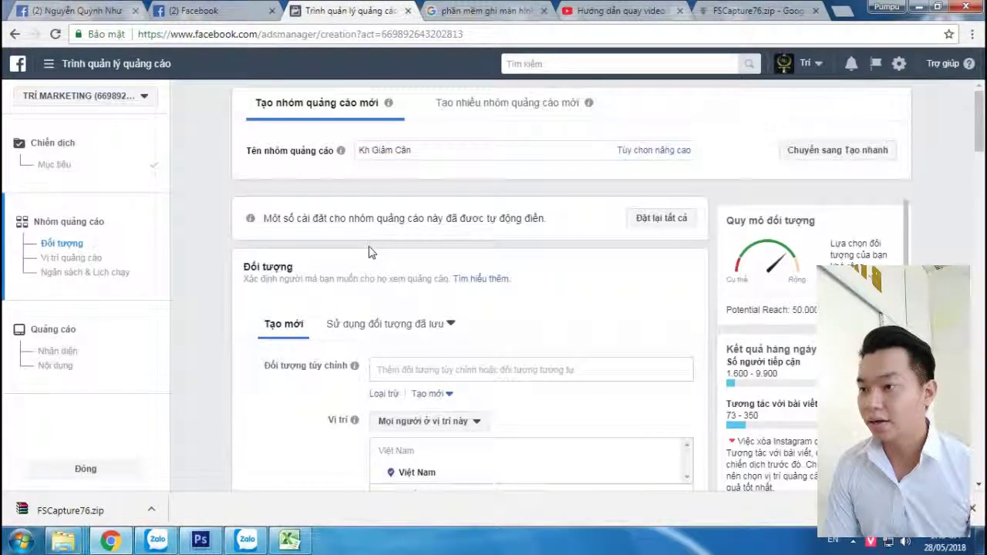
scroll(374, 248, "down", 2)
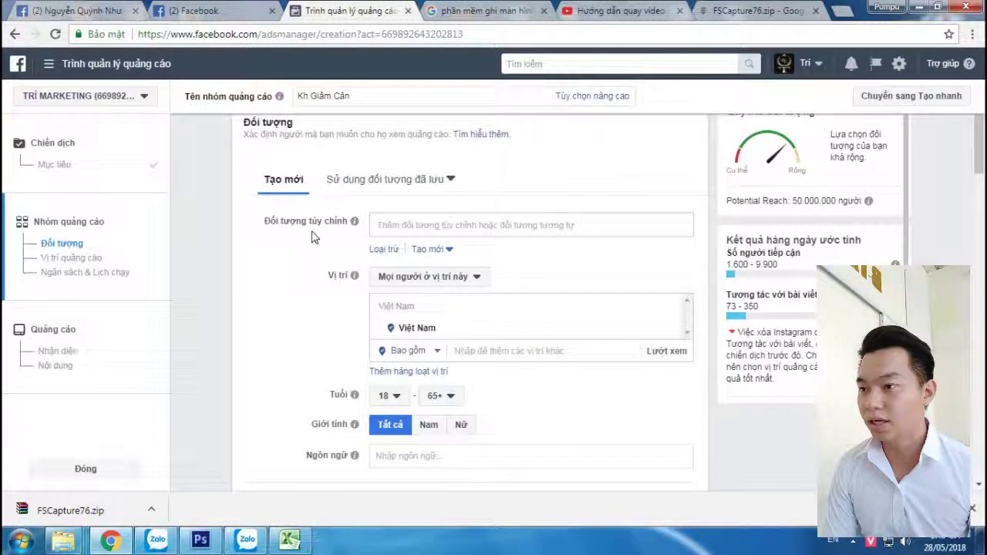
left_click(392, 227)
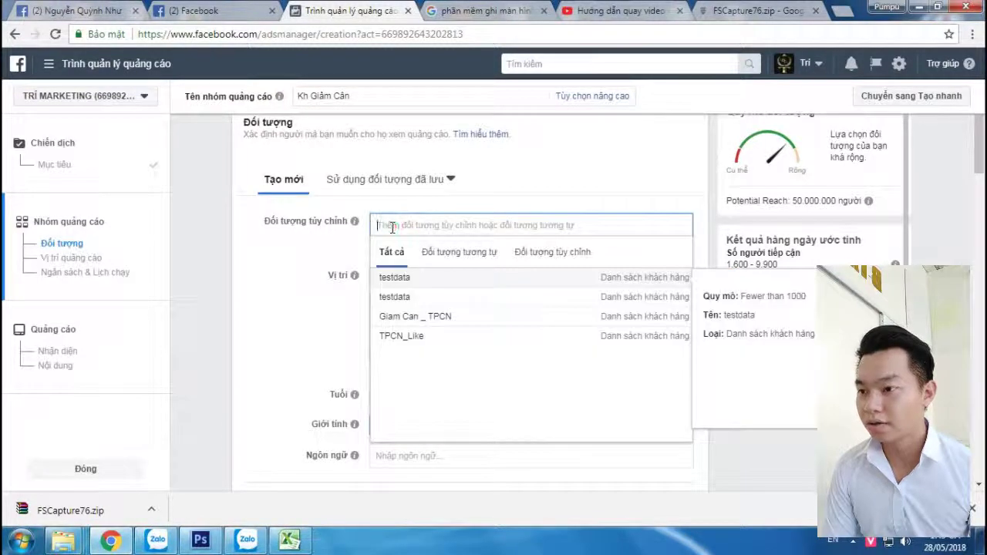
left_click(397, 299)
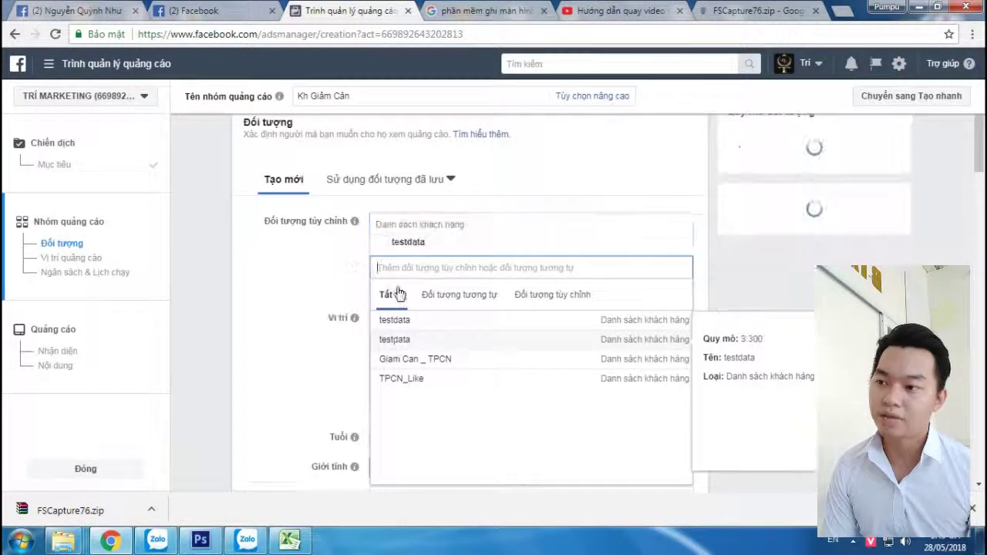
double_click(430, 224)
left_click(396, 225)
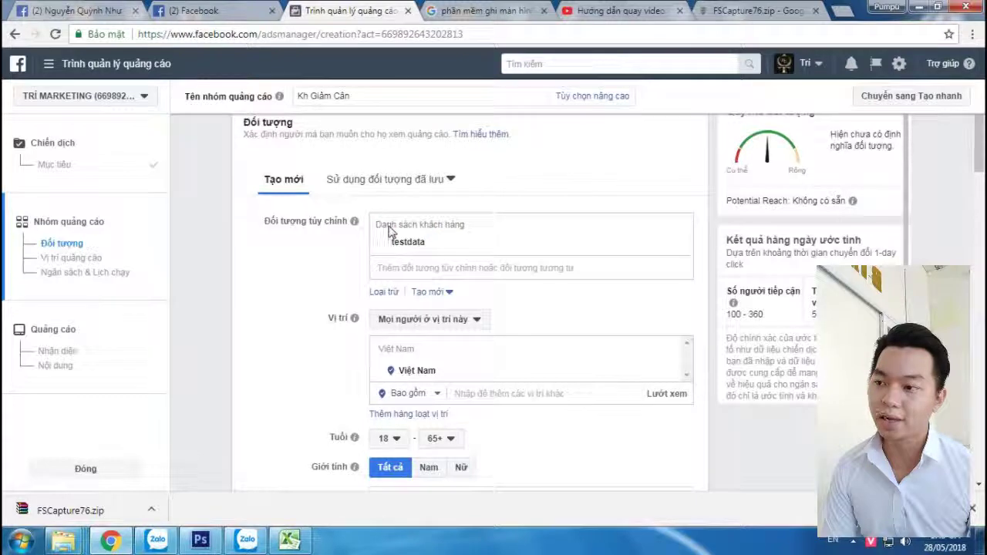
left_click(385, 268)
left_click(408, 340)
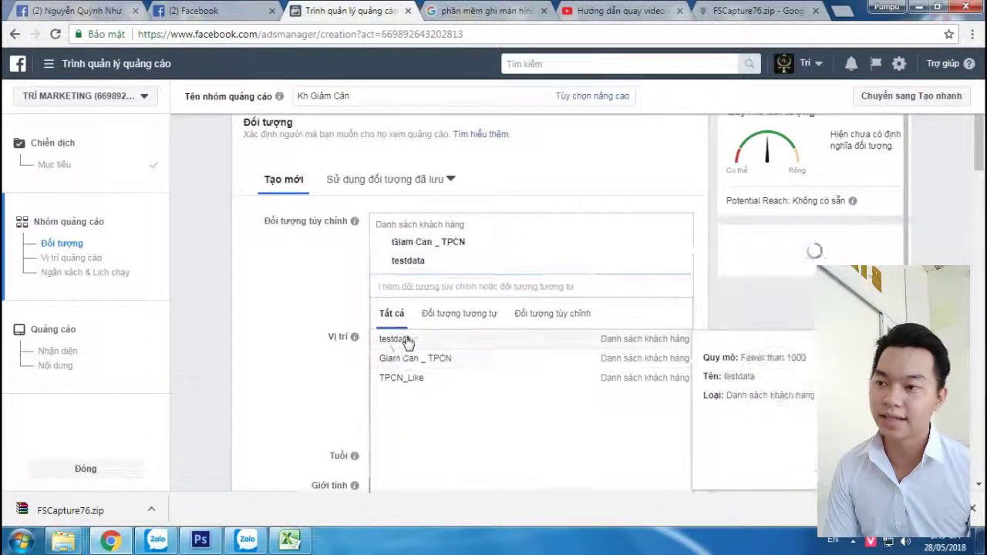
left_click(231, 321)
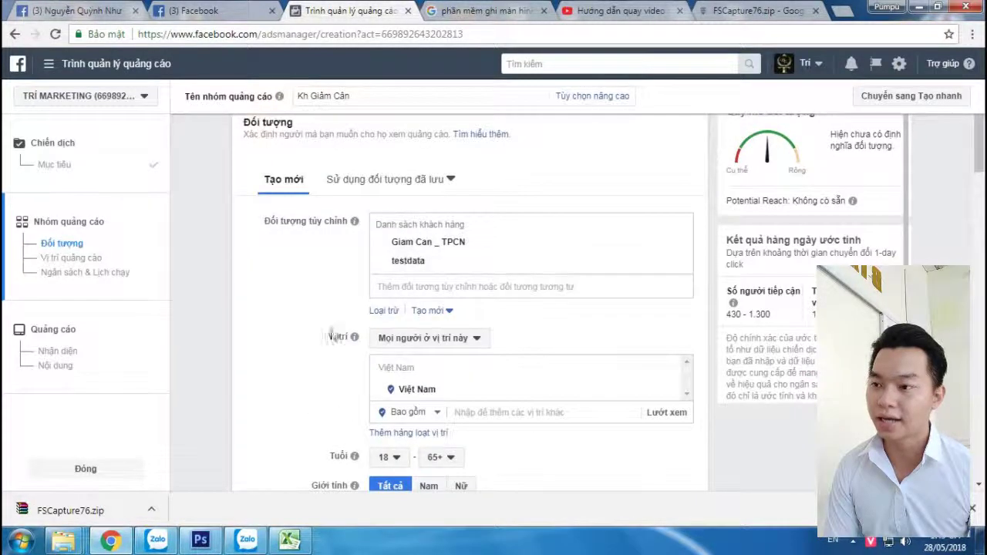
Step: Review the ad set's audience settings, including location, age, gender, language, detailed targeting and connections
scroll(316, 340, "down", 1)
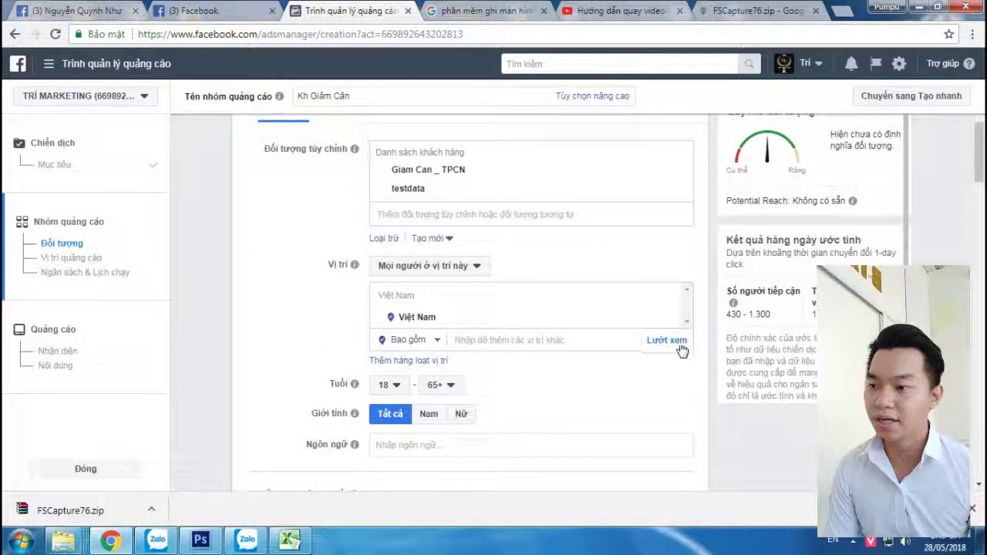
scroll(571, 329, "down", 2)
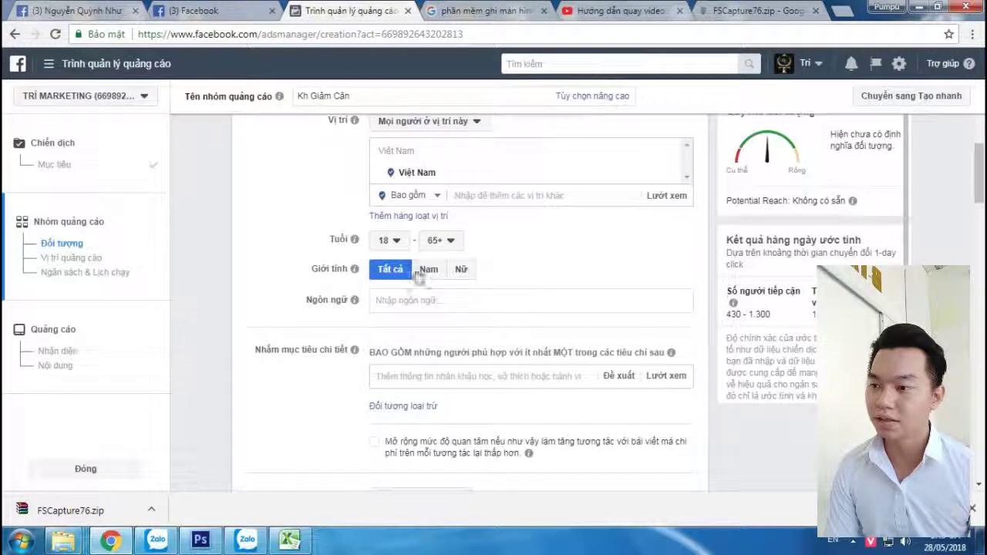
scroll(339, 341, "down", 2)
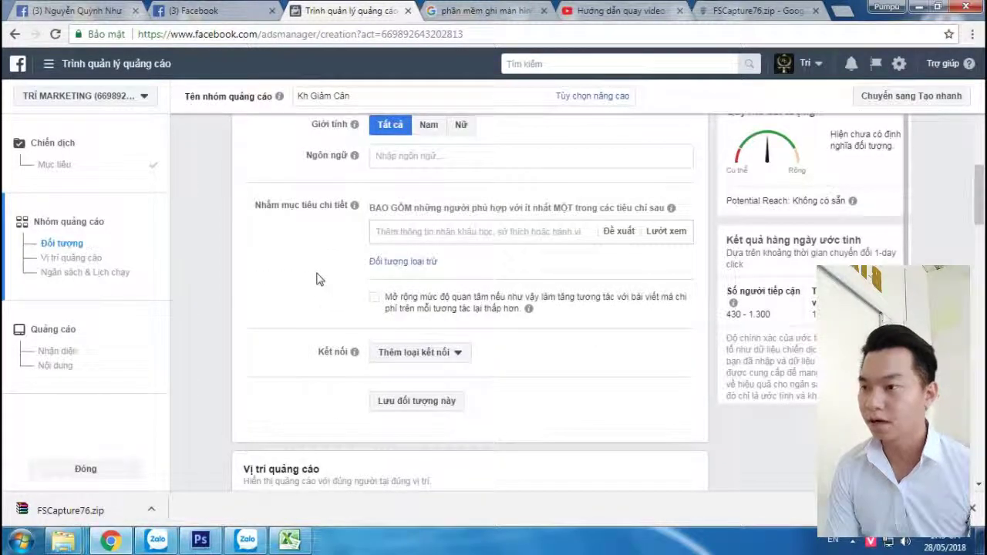
scroll(316, 280, "up", 6)
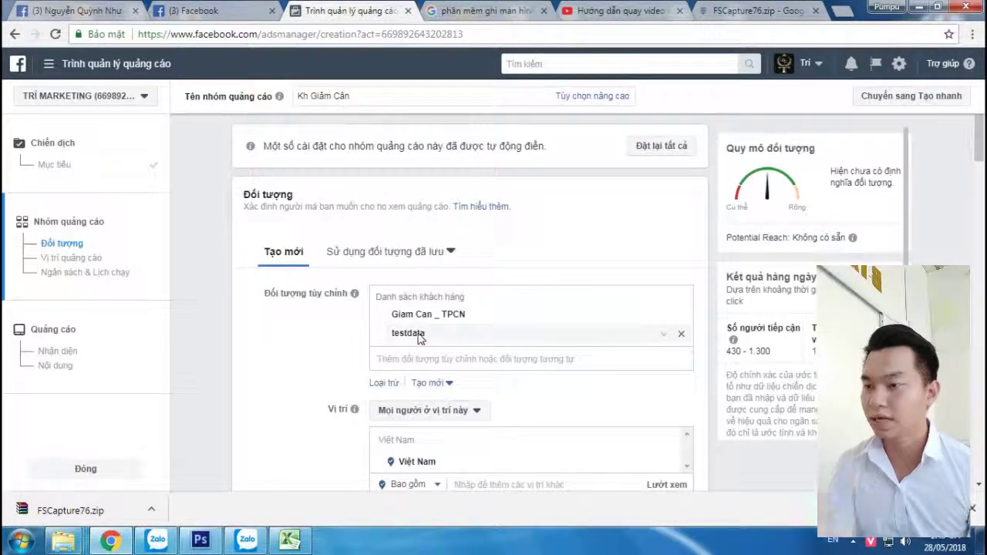
scroll(308, 404, "down", 10)
scroll(308, 404, "down", 1)
scroll(308, 404, "up", 1)
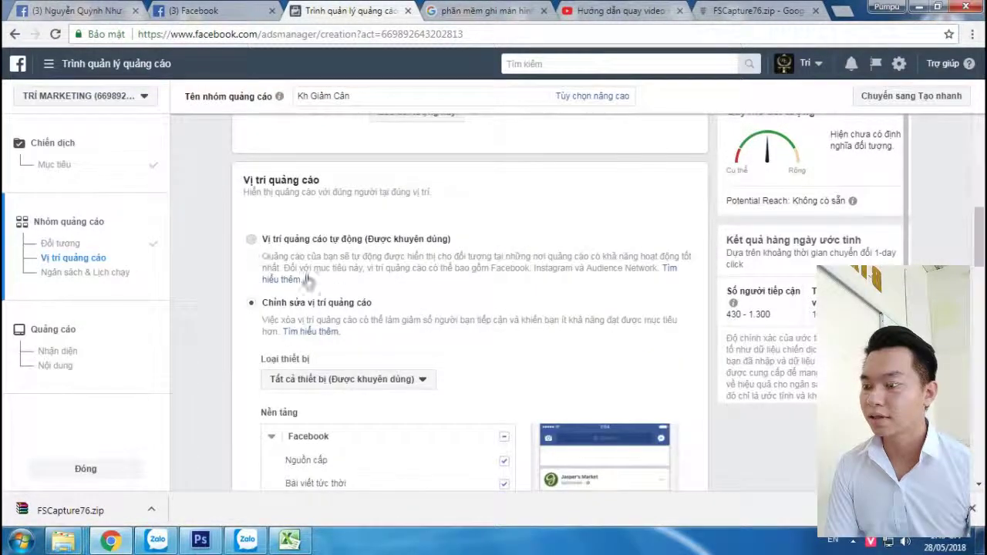
Step: Set the ad placement to Vị trí quảng cáo tự động and look over the placement section
left_click(307, 279)
scroll(517, 342, "up", 3)
scroll(517, 341, "down", 2)
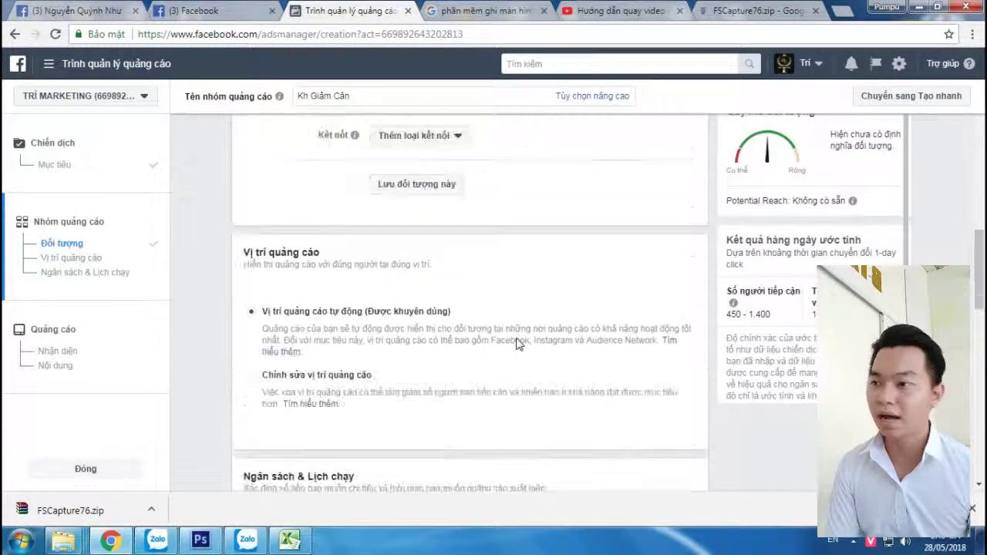
scroll(517, 342, "down", 1)
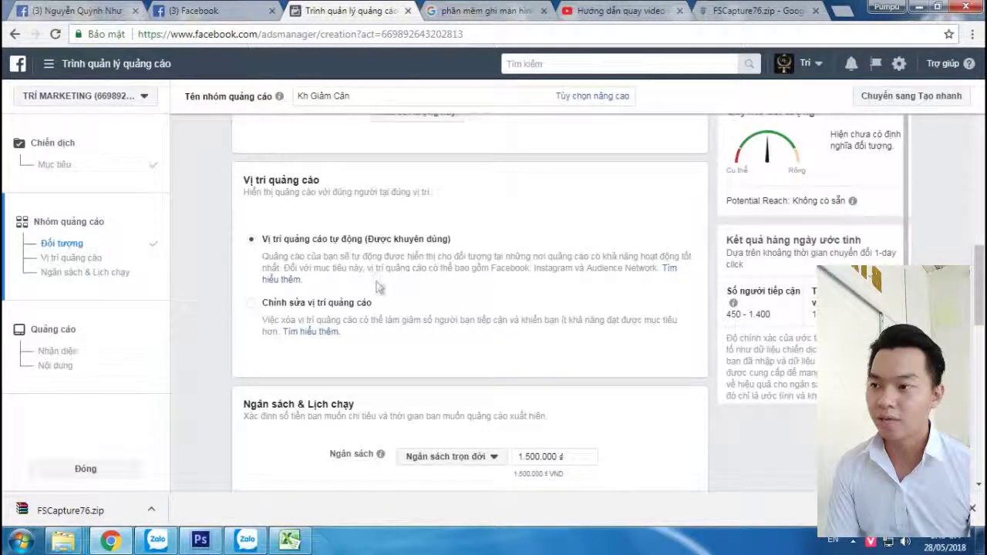
scroll(414, 284, "up", 2)
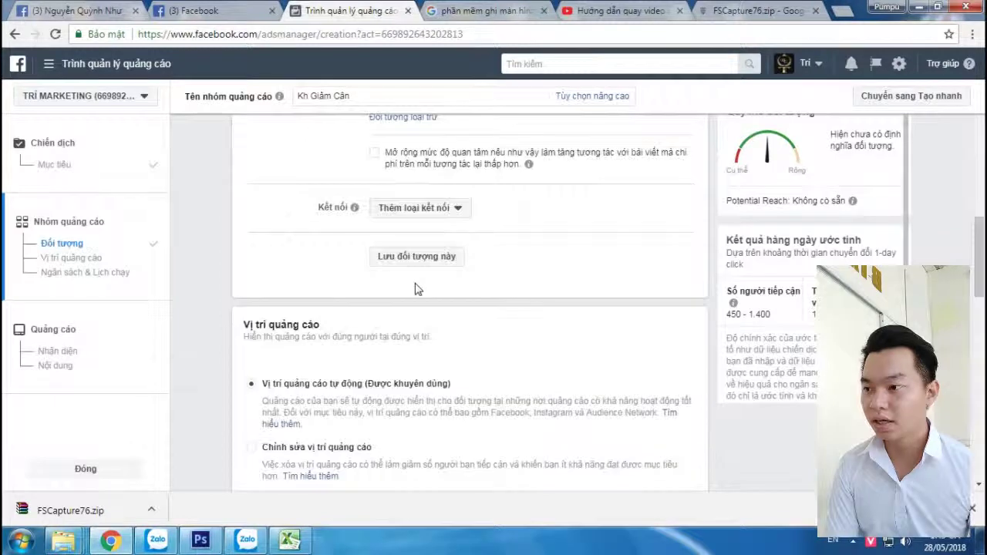
scroll(347, 336, "down", 2)
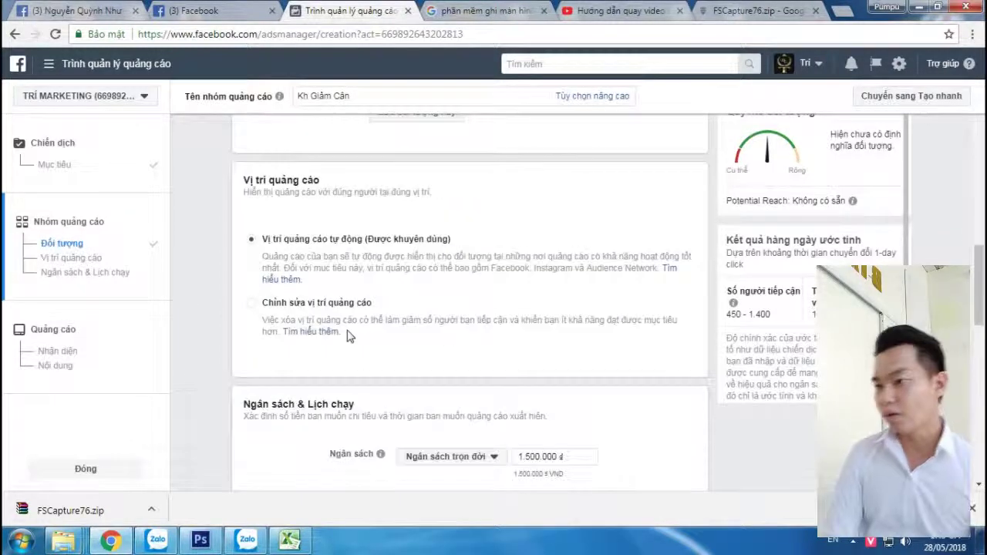
Step: Switch the placement to Chỉnh sửa vị trí quảng cáo and check the device types, keeping Tất cả thiết bị (Được khuyên dùng)
left_click(251, 303)
scroll(487, 345, "down", 2)
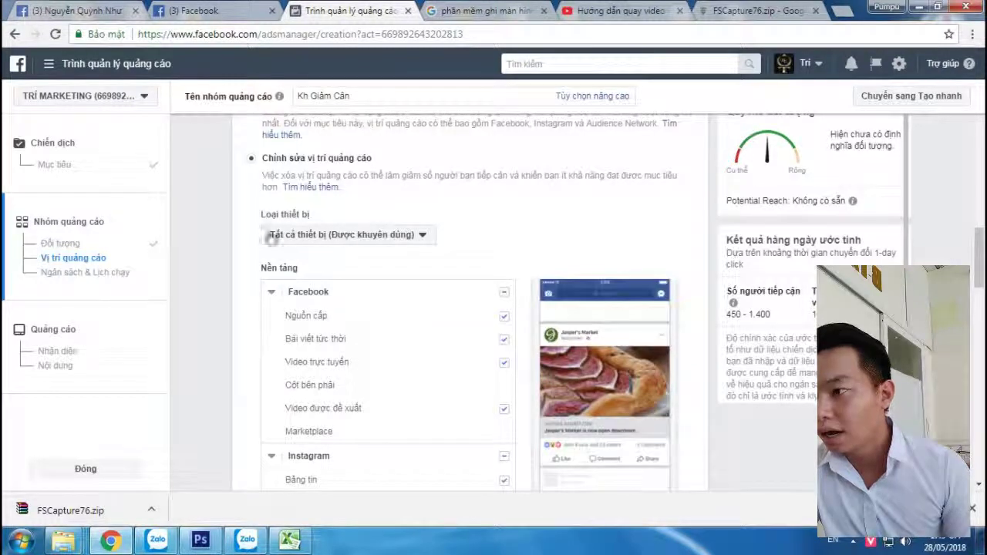
left_click(321, 236)
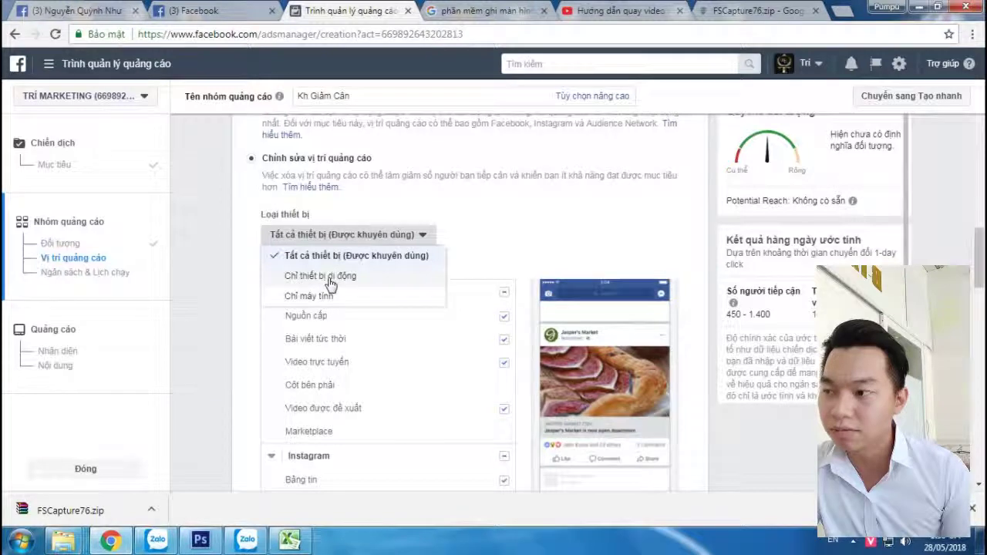
left_click(524, 245)
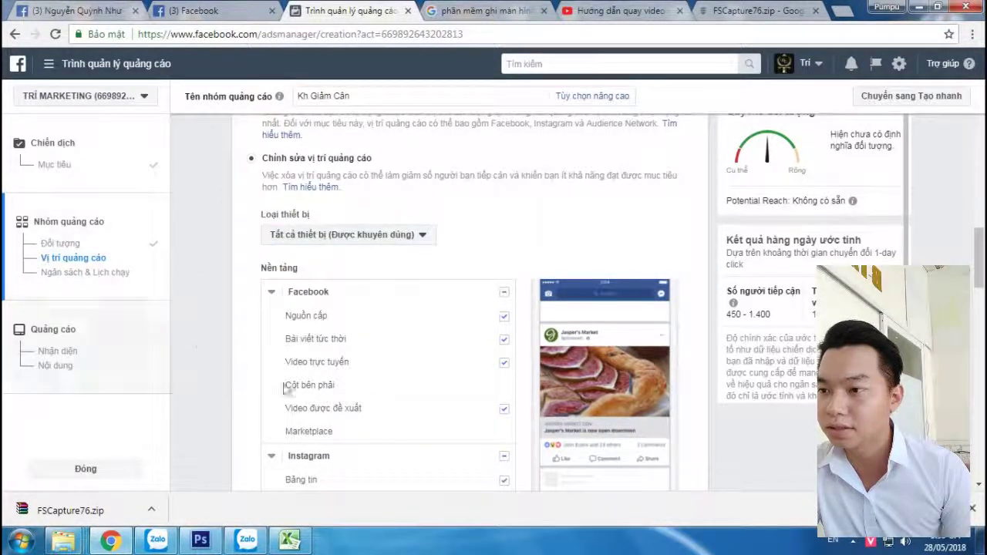
scroll(518, 236, "down", 1)
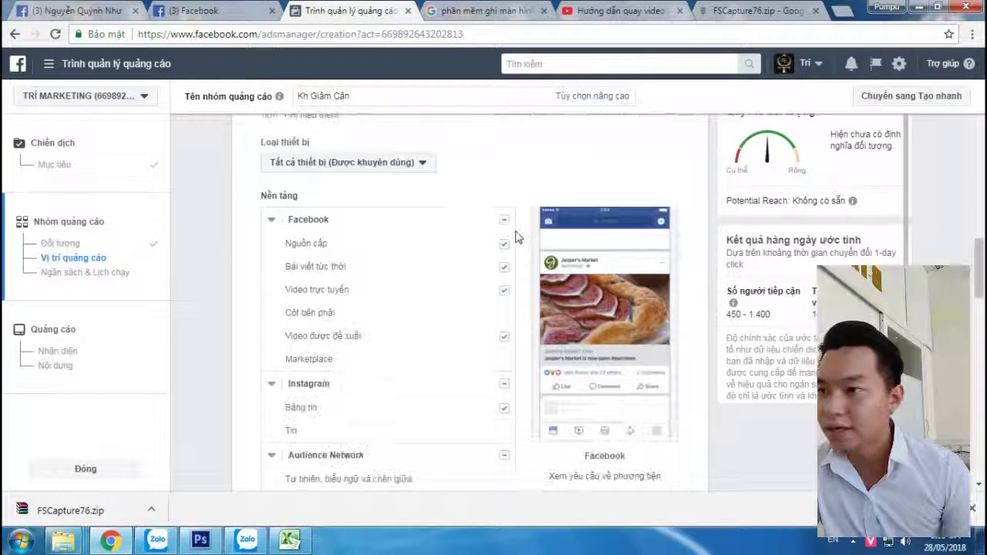
scroll(493, 190, "up", 1)
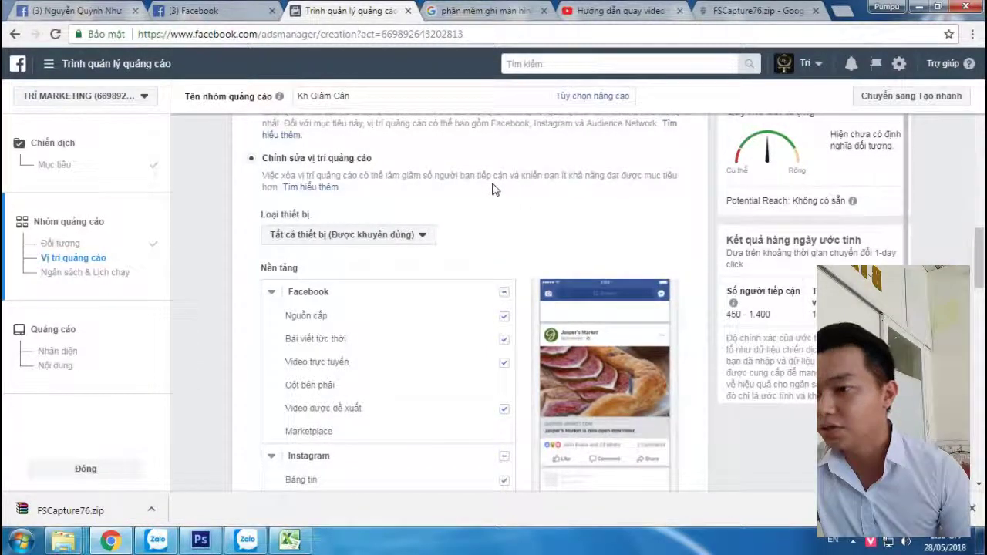
left_click(415, 239)
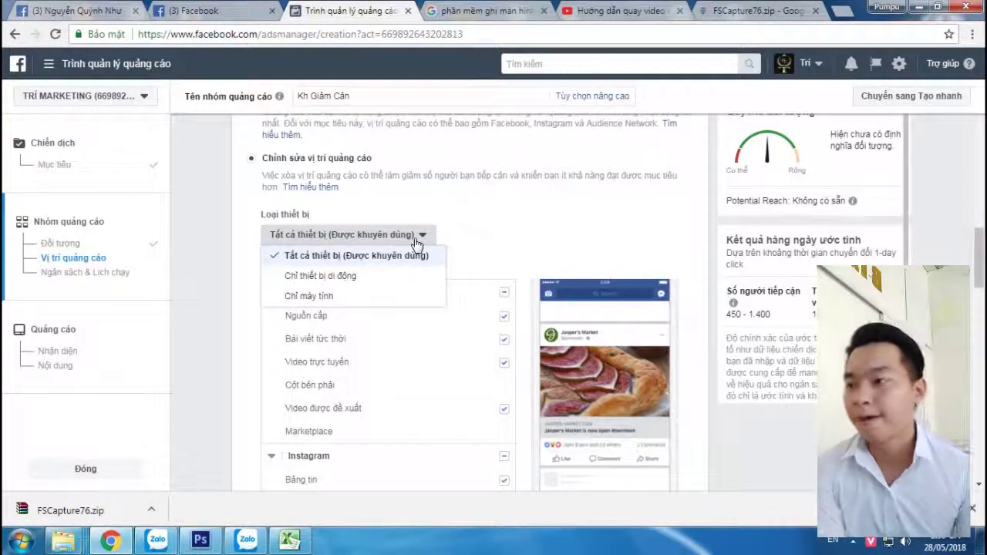
left_click(440, 253)
Step: Examine the placement options for Facebook, Instagram, Audience Network and Messenger, plus the mobile device settings
scroll(520, 258, "down", 2)
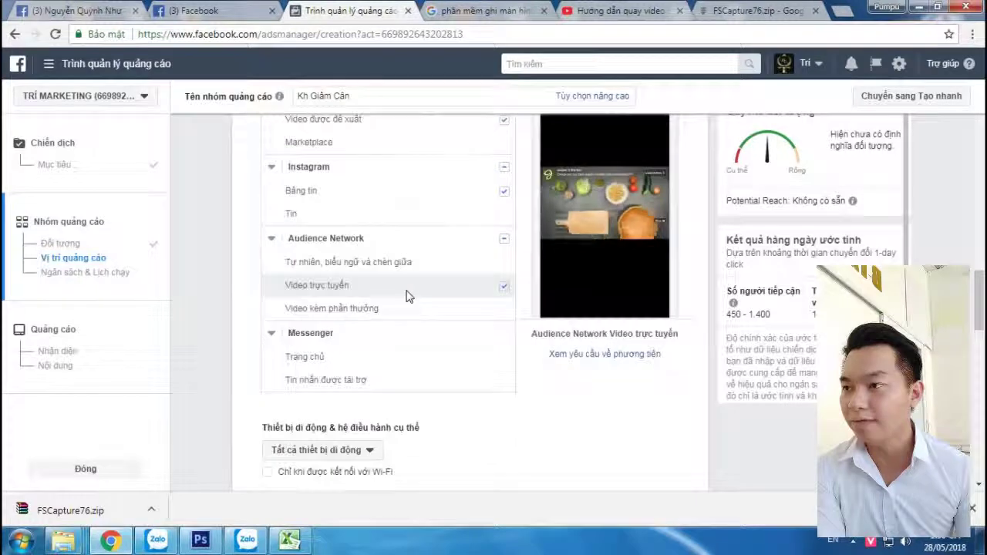
scroll(408, 295, "up", 2)
scroll(386, 258, "down", 1)
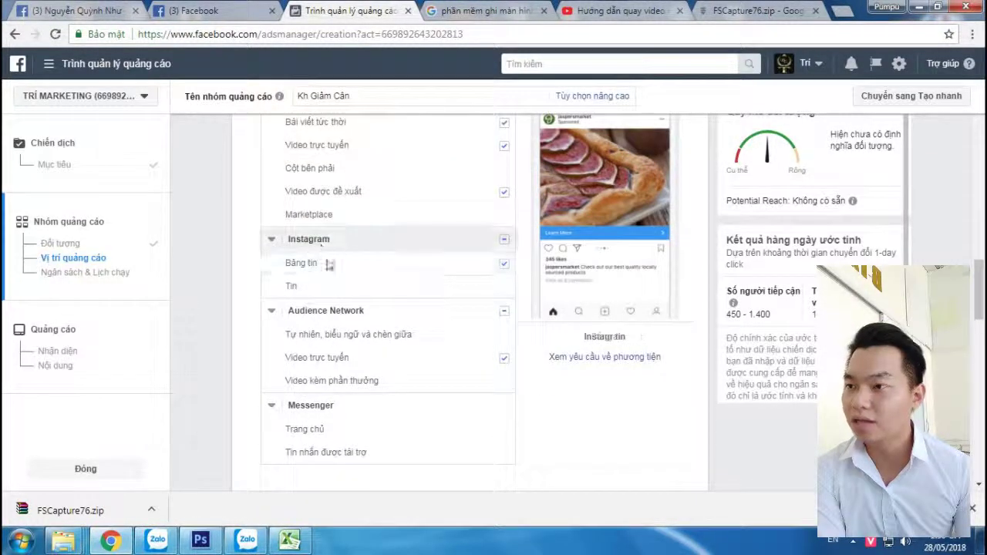
scroll(367, 277, "down", 1)
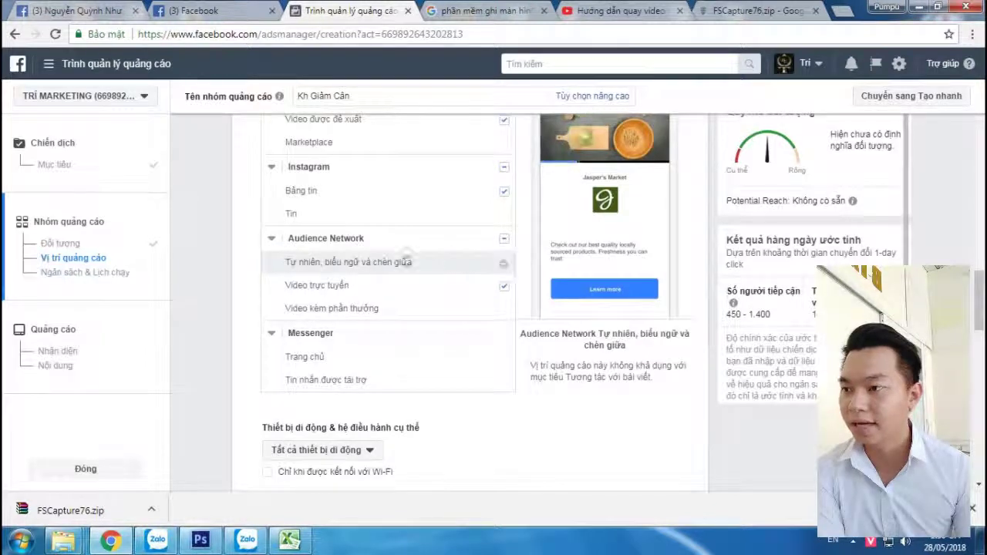
scroll(461, 364, "down", 1)
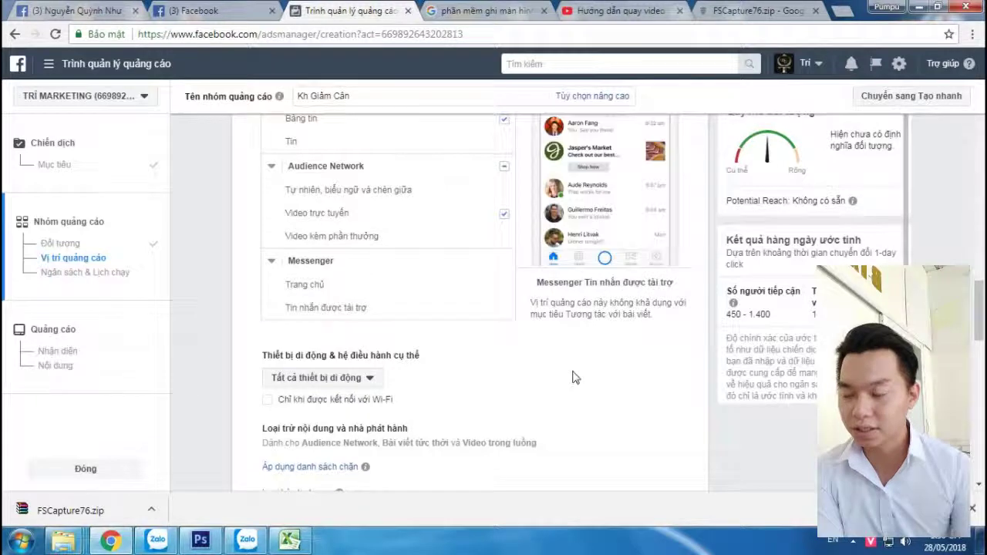
scroll(613, 350, "up", 2)
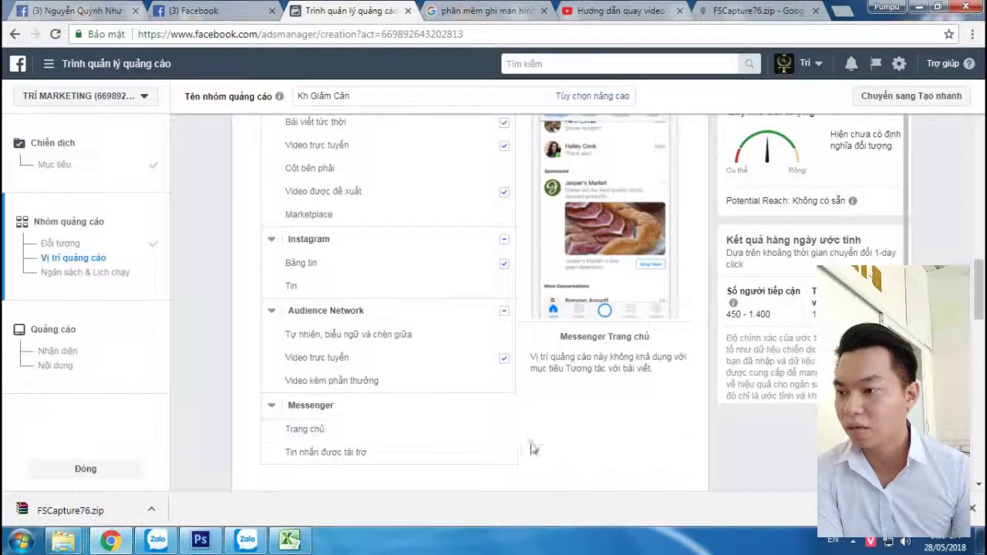
Step: Check the mobile device and content exclusion settings, and toggle the selection of the whole Instagram platform in the ad placements
scroll(529, 447, "down", 2)
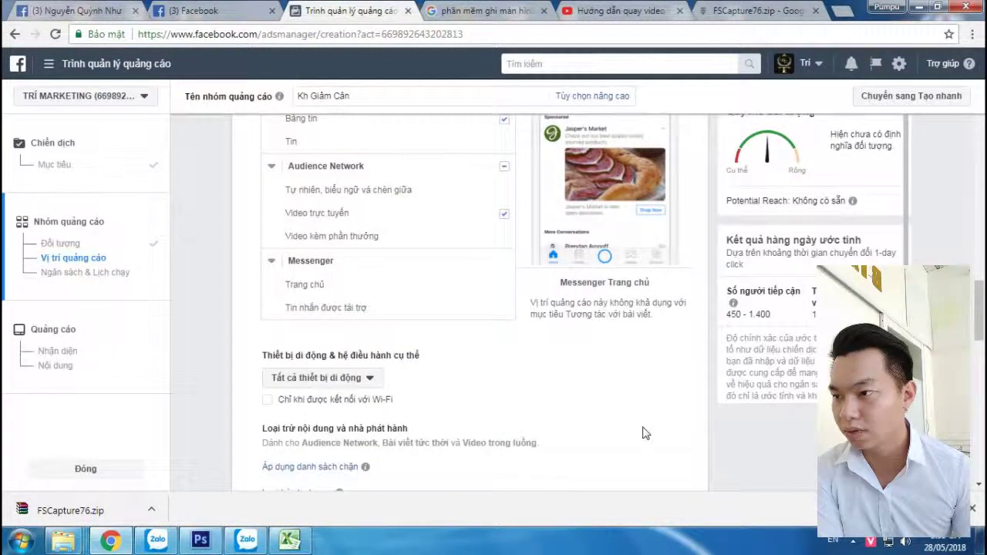
scroll(645, 433, "down", 1)
scroll(610, 393, "up", 1)
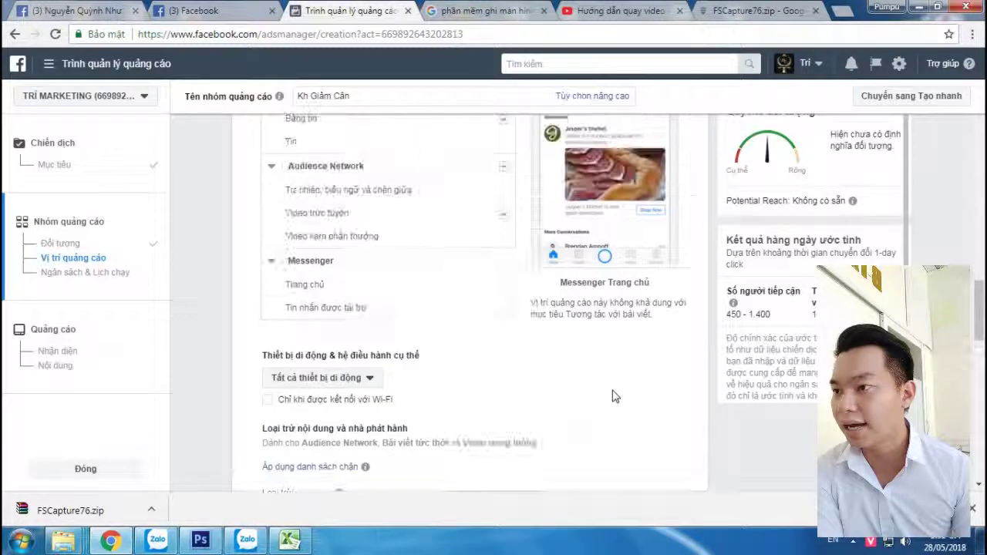
scroll(610, 393, "down", 2)
scroll(610, 393, "up", 2)
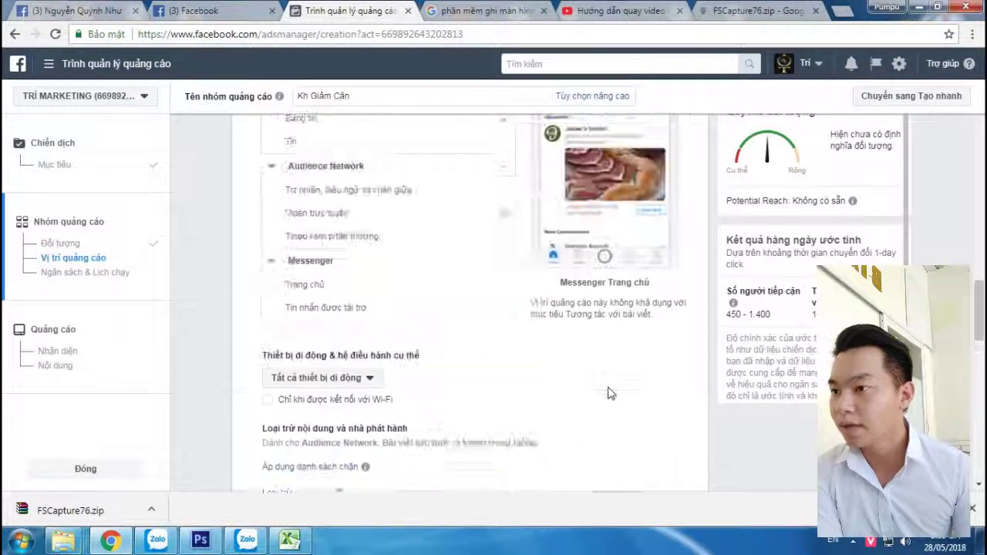
scroll(608, 393, "up", 2)
left_click(504, 241)
Step: Review the Ngân sách & Lịch chạy section, including lifetime budget, run dates, delivery optimization, bid strategy, hourly ad schedule and delivery type
scroll(624, 418, "down", 4)
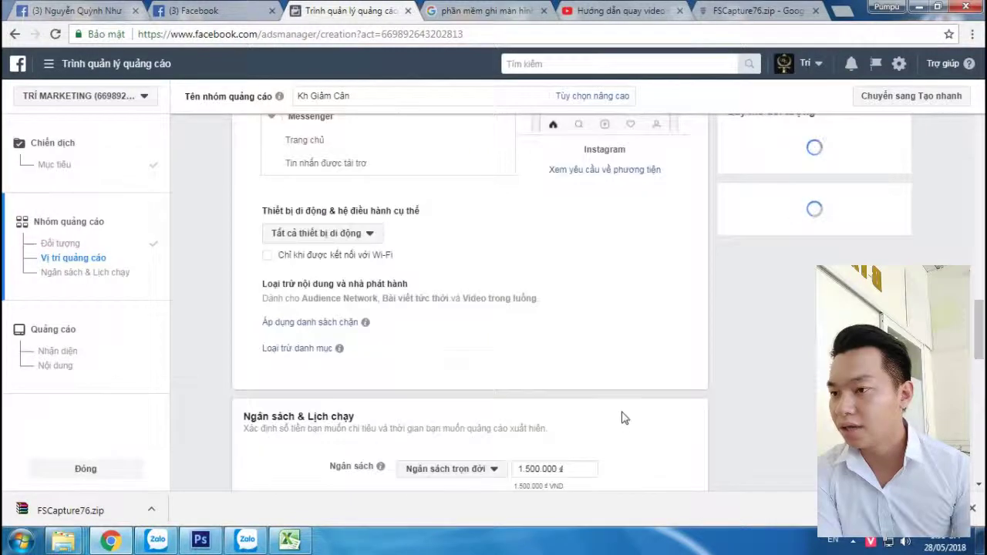
scroll(625, 417, "down", 4)
scroll(586, 385, "down", 1)
scroll(569, 270, "up", 1)
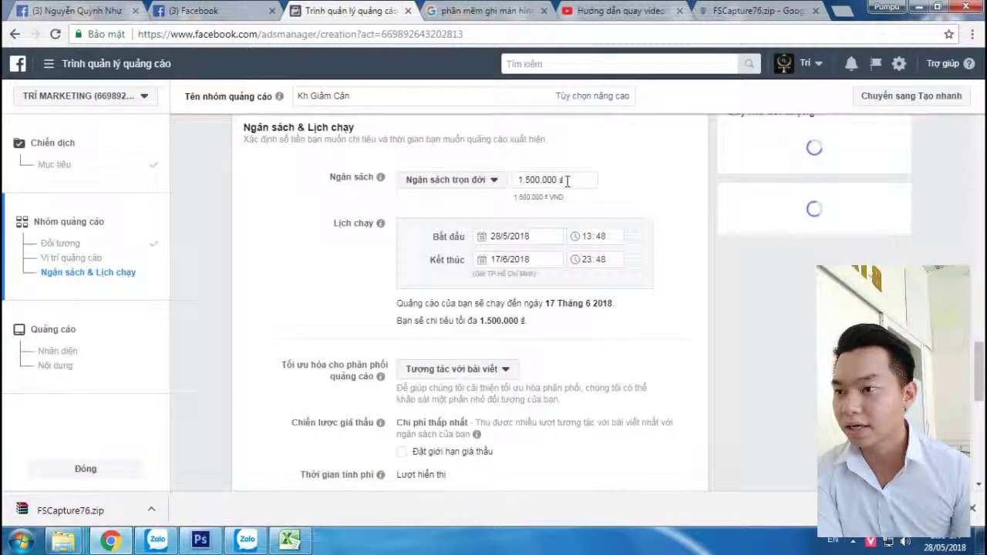
scroll(545, 366, "down", 2)
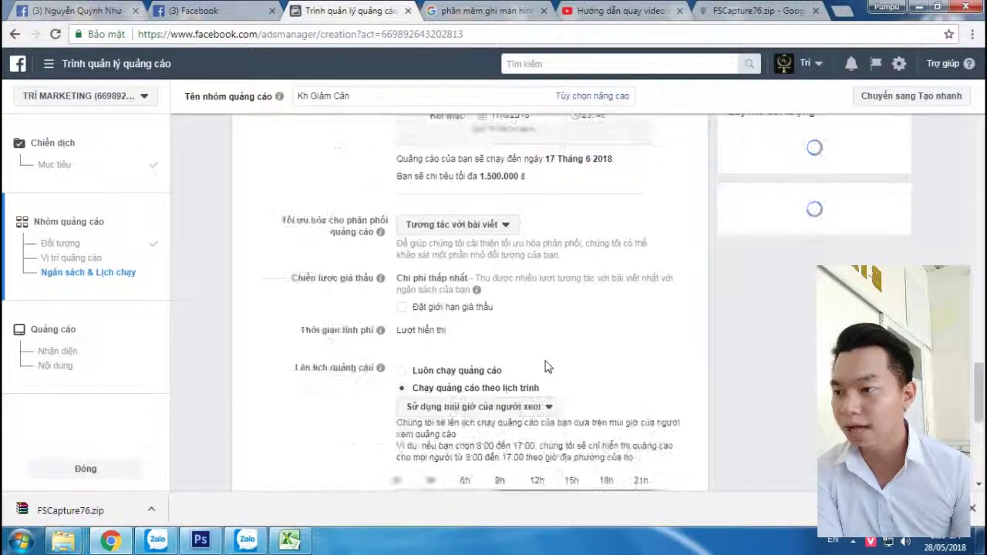
scroll(545, 365, "down", 5)
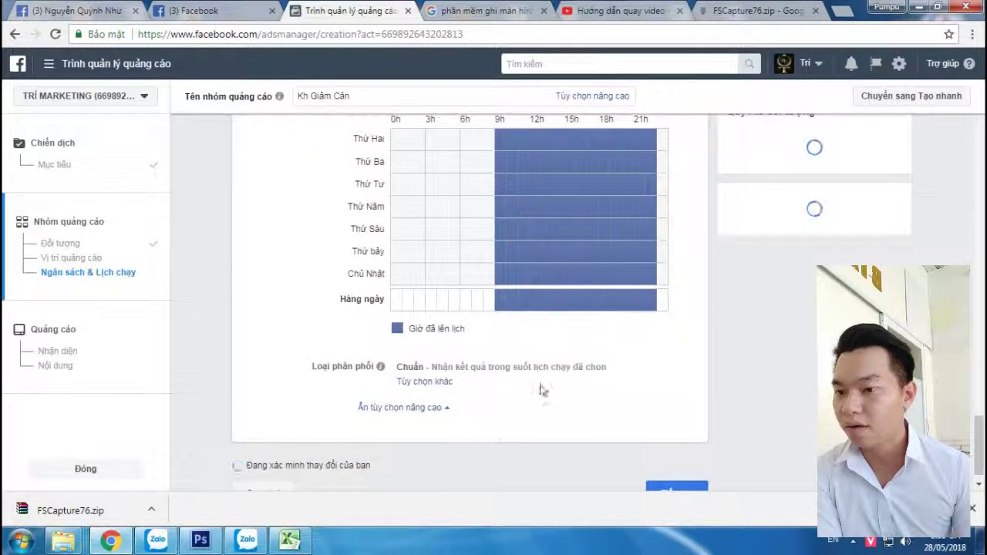
scroll(444, 439, "up", 1)
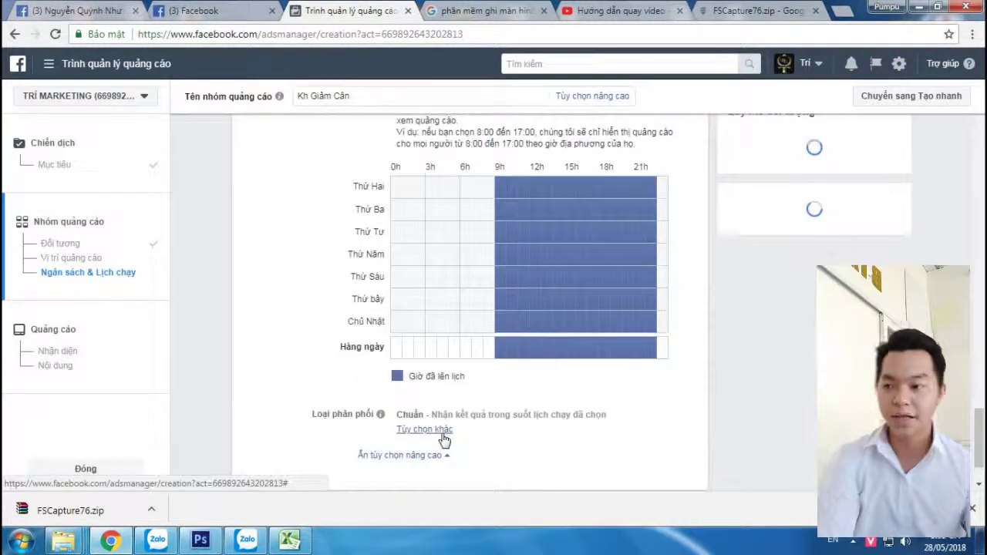